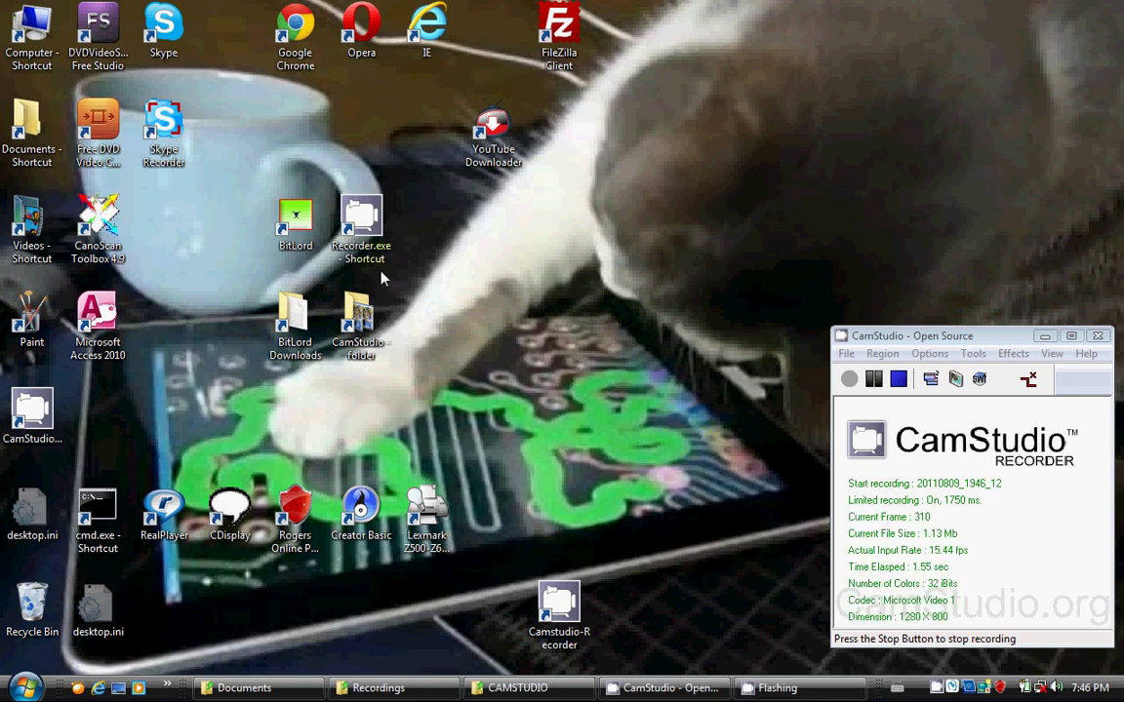
Open the Documents folder maximized and select the WEIGHT.accdb file
double_click(39, 146)
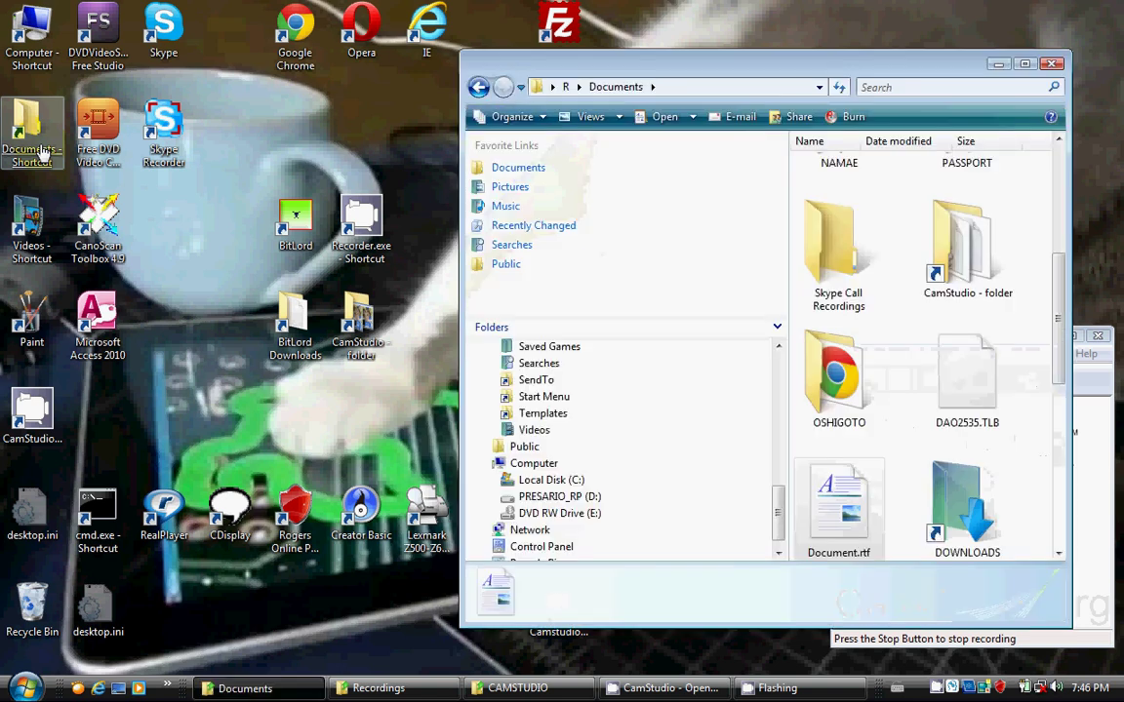
click(1025, 66)
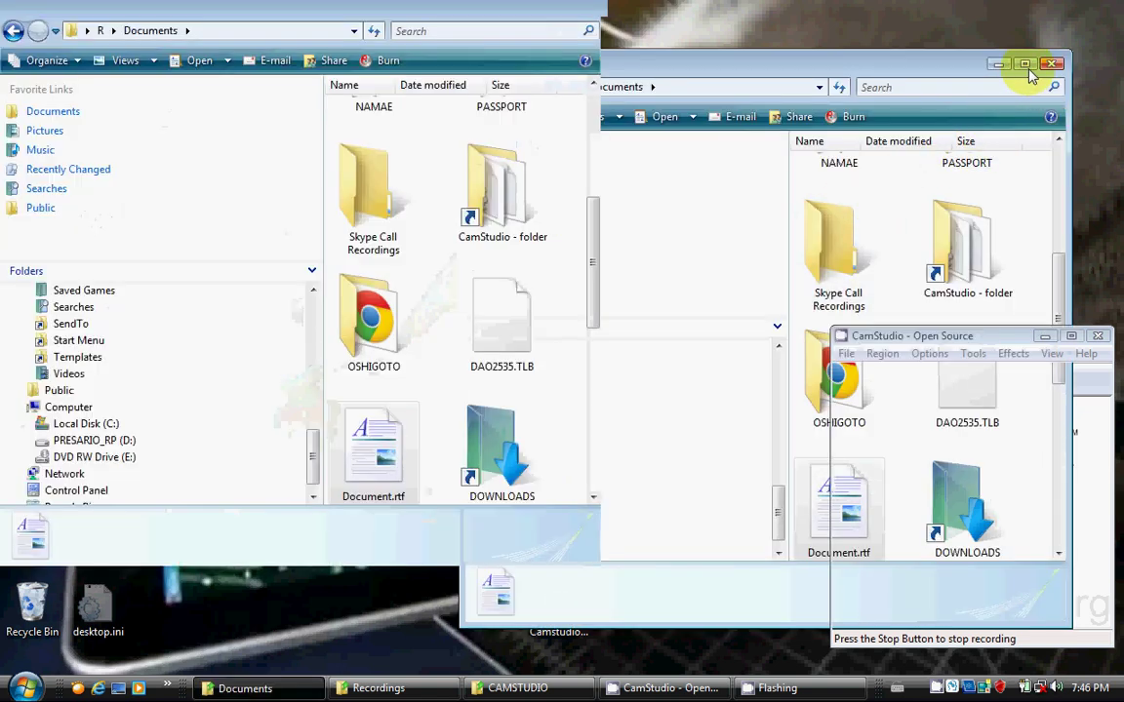
click(875, 462)
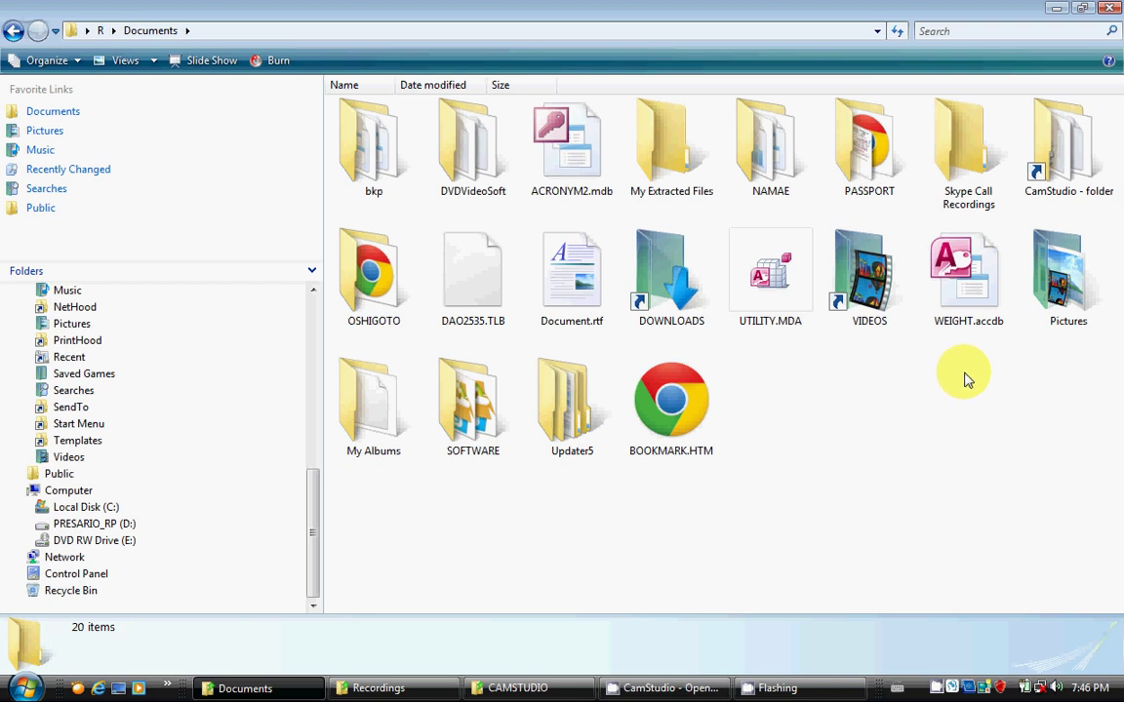
click(965, 293)
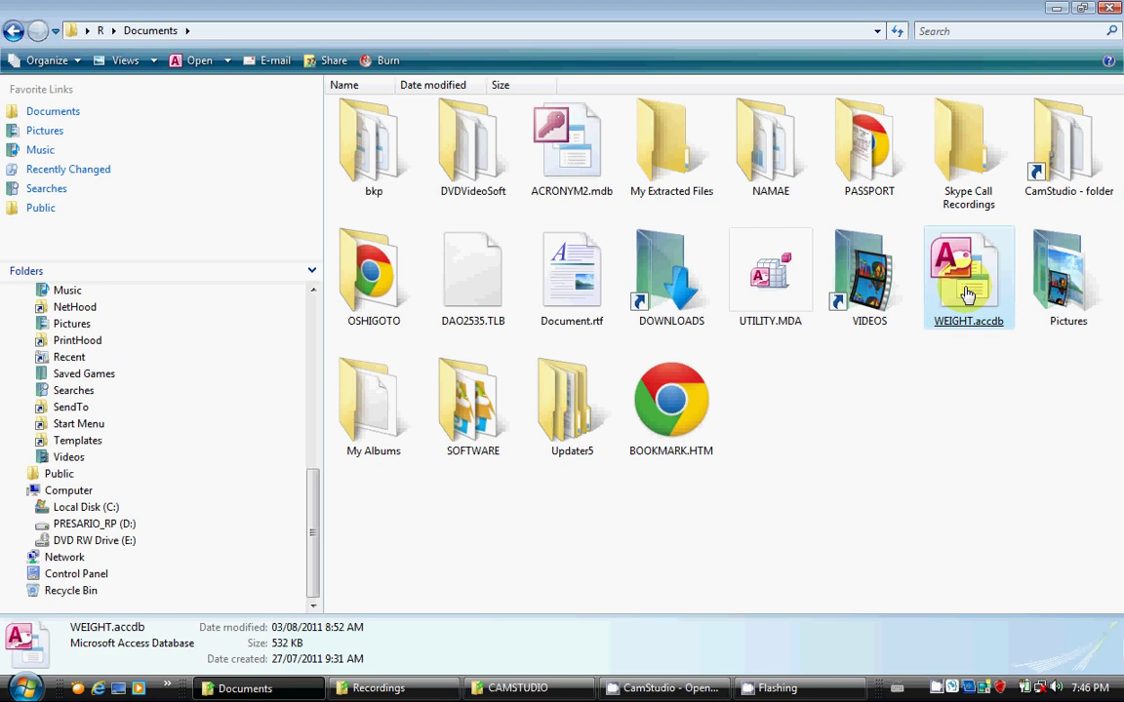
Open WEIGHT.accdb in Access and maximize the Access window
double_click(961, 326)
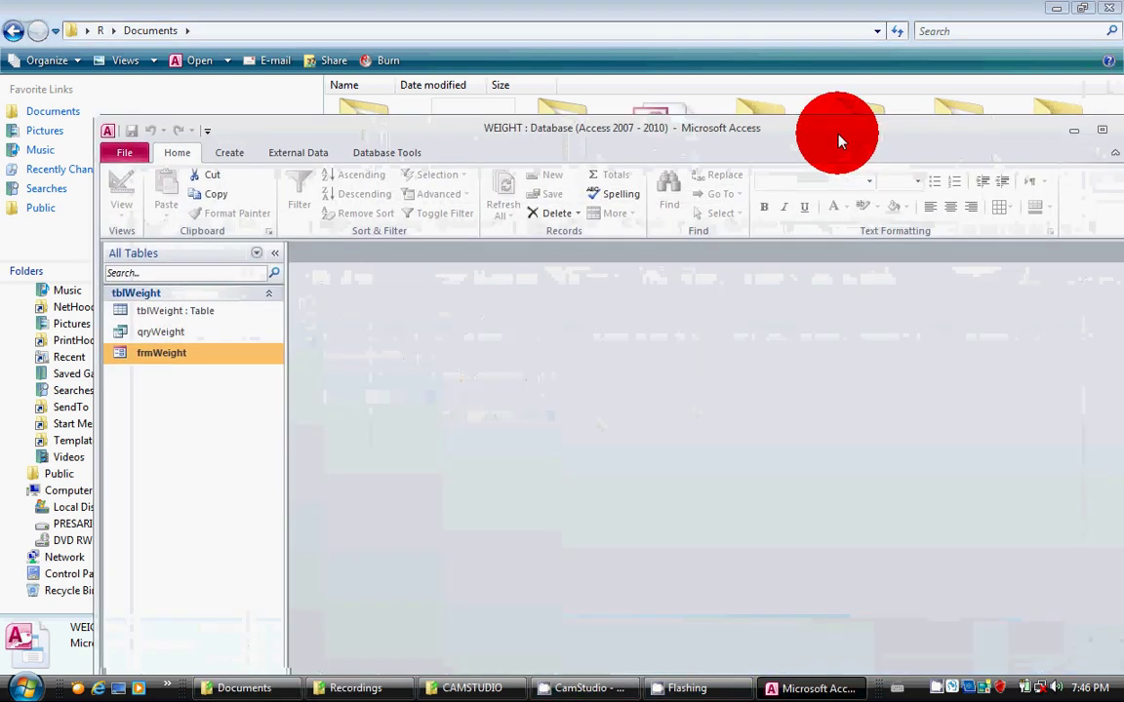
drag(838, 142, 778, 55)
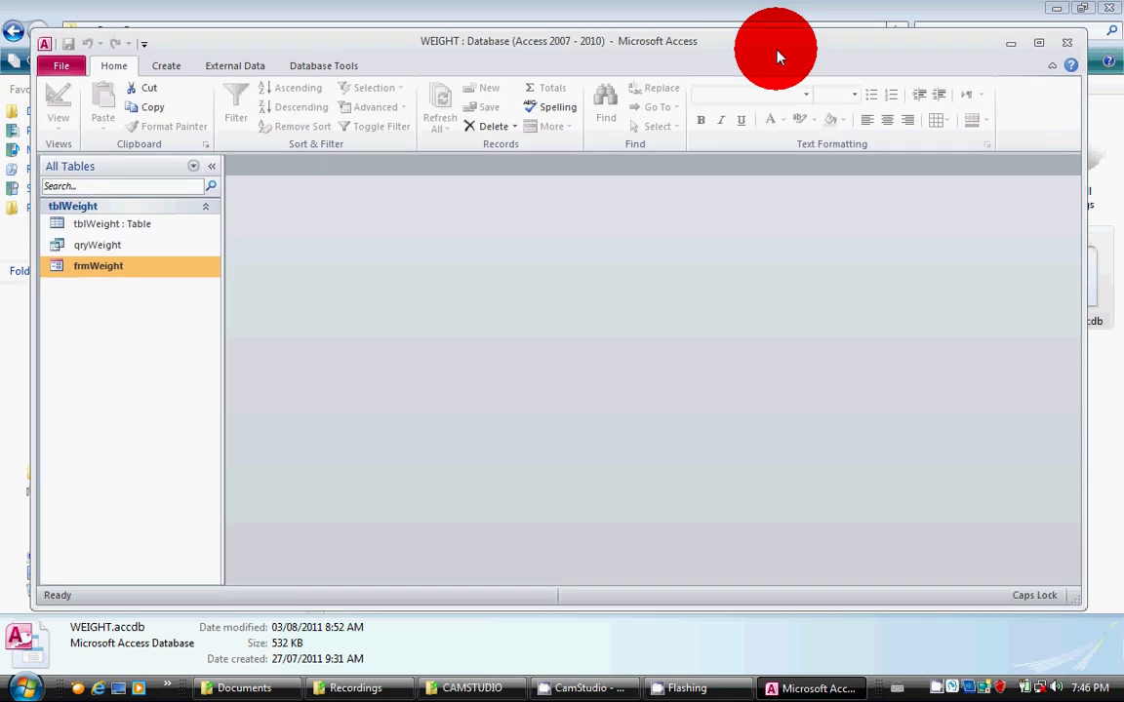
click(1038, 41)
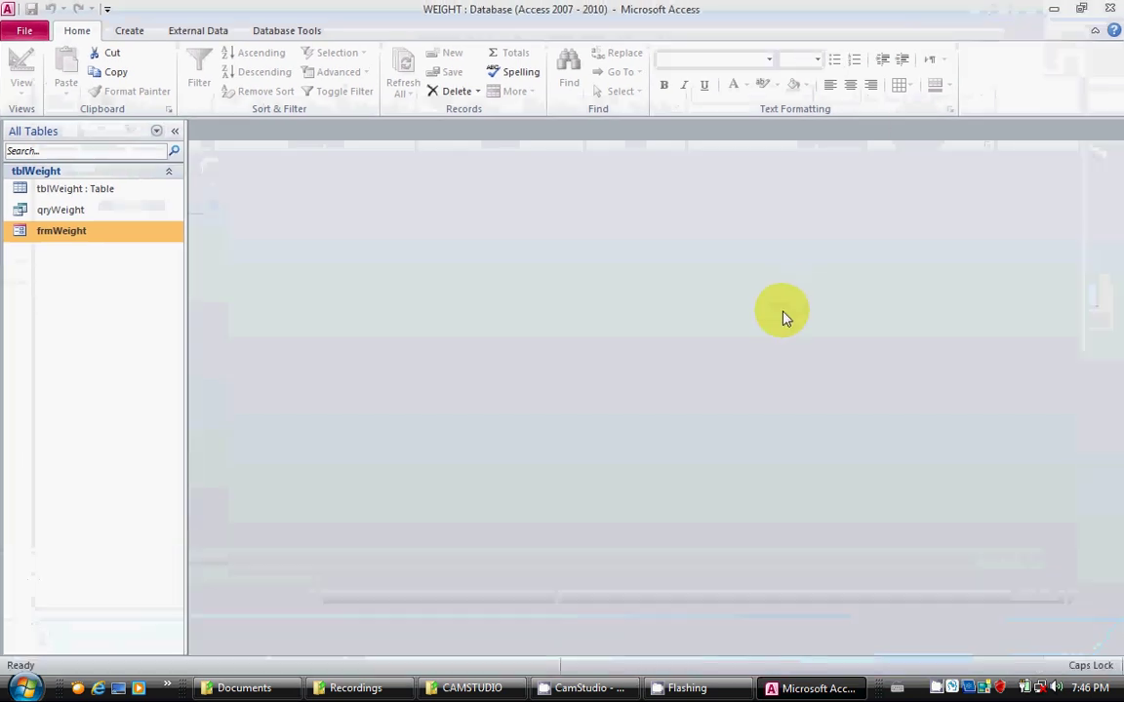
View frmWeight, qryWeight and tblWeight in turn, then close all of them
double_click(84, 234)
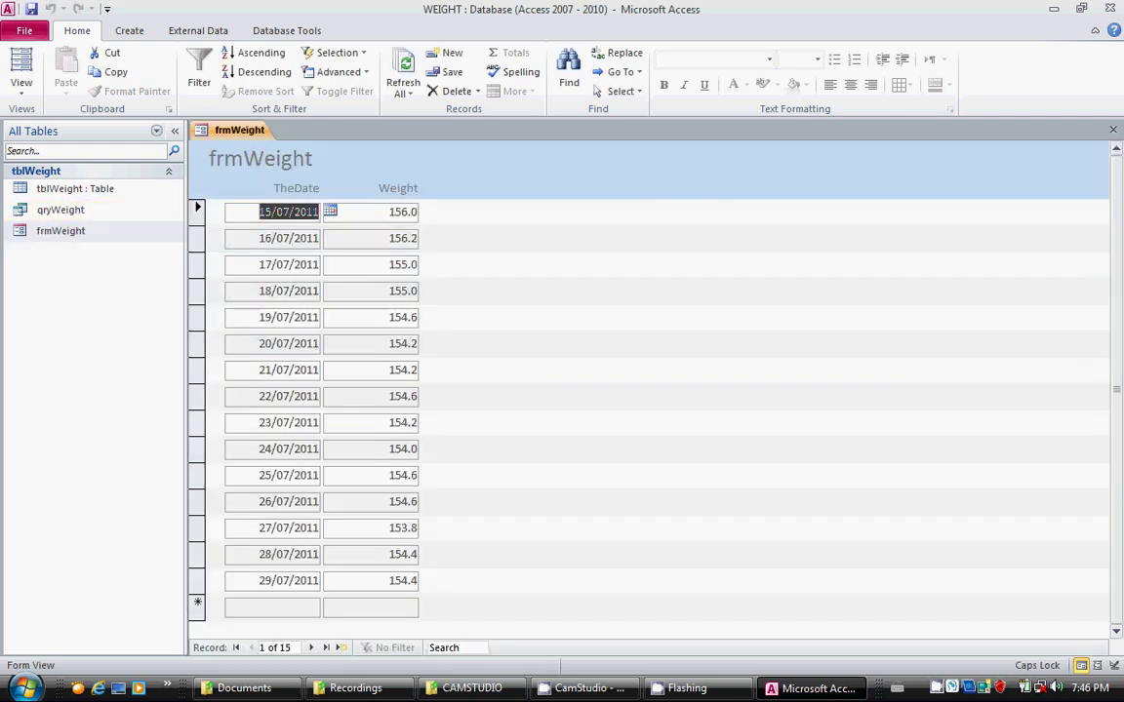
click(1115, 132)
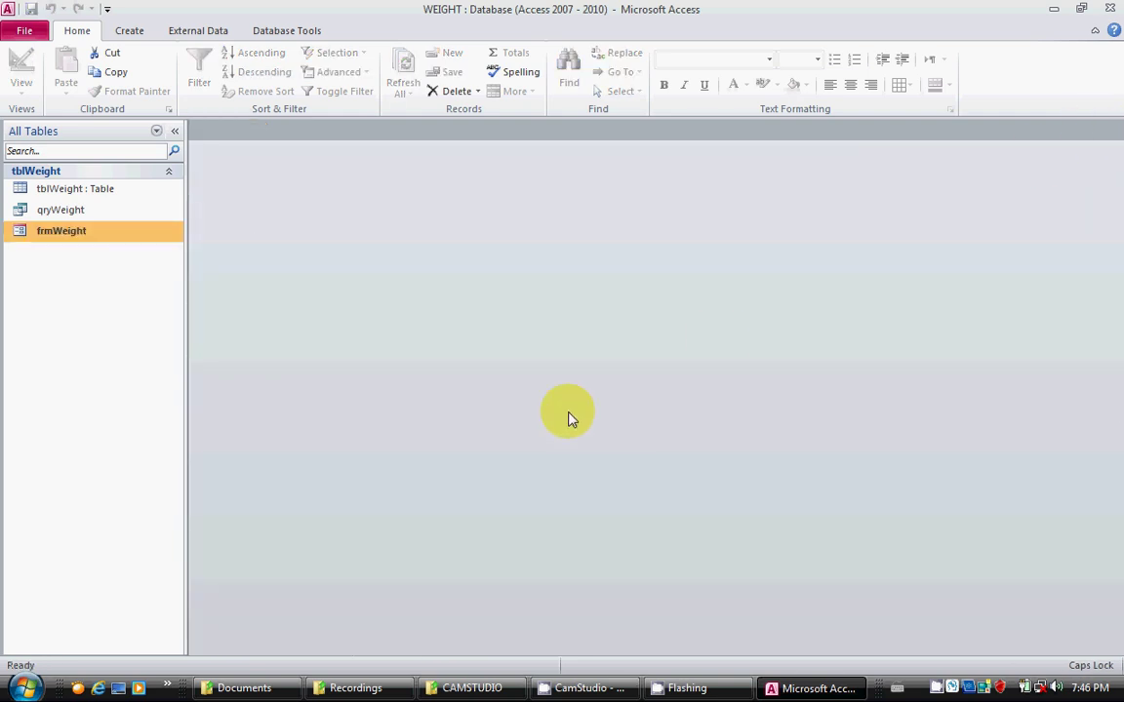
double_click(37, 211)
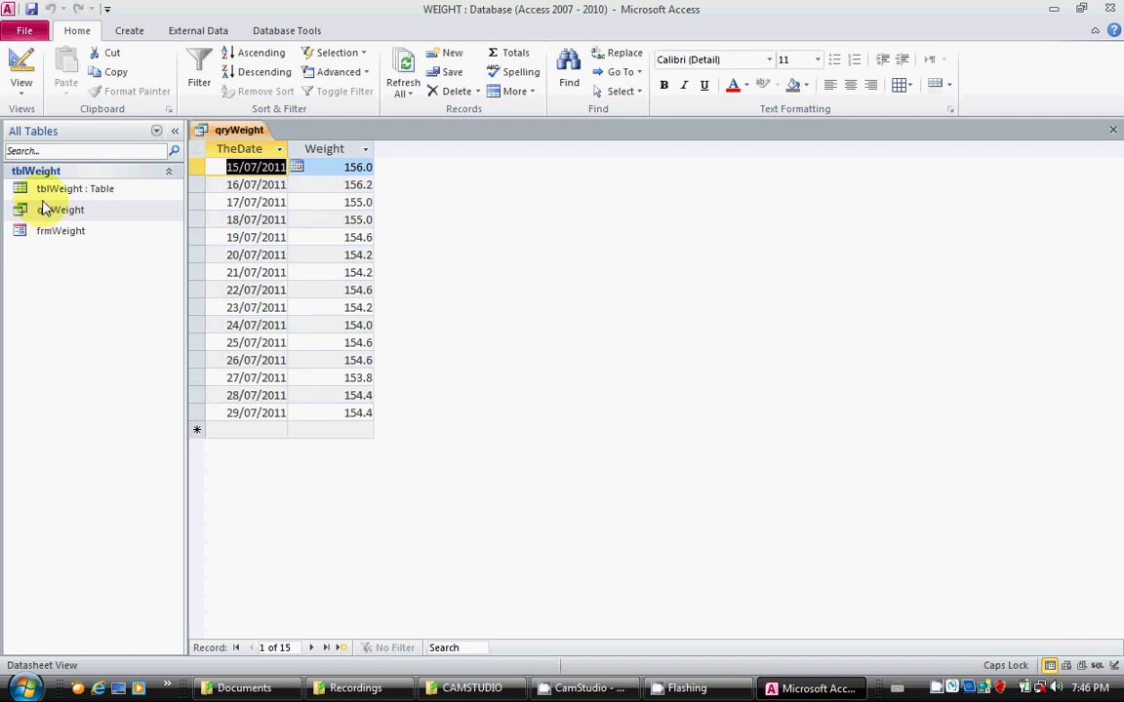
click(49, 191)
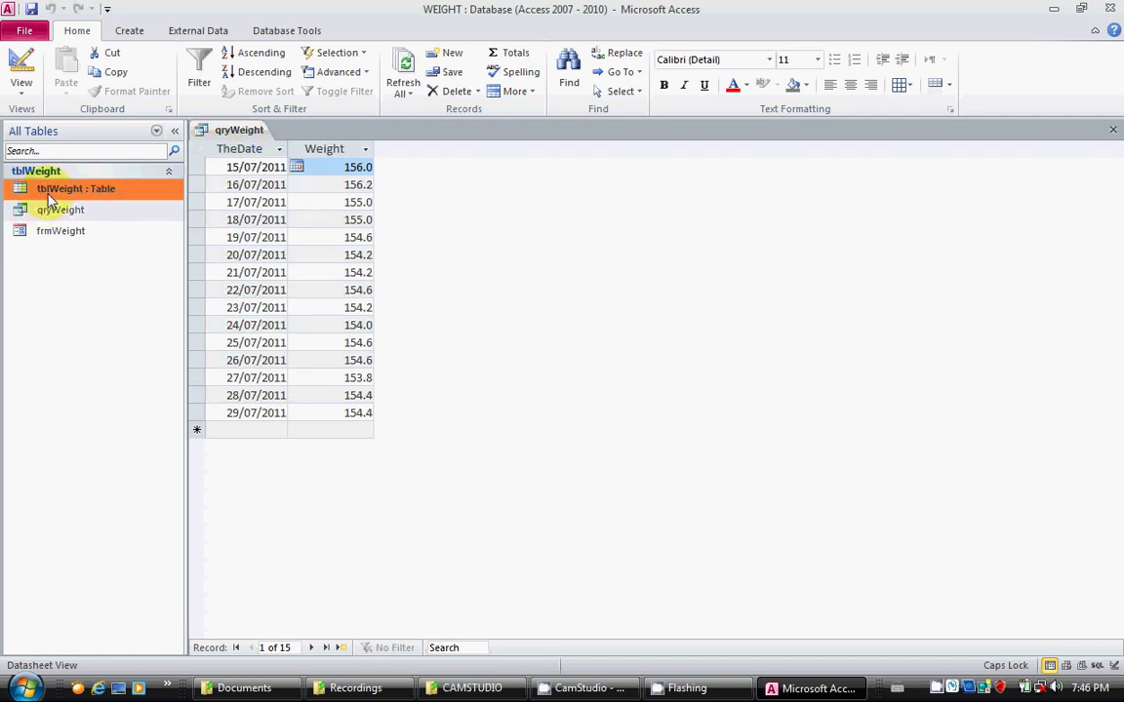
double_click(49, 193)
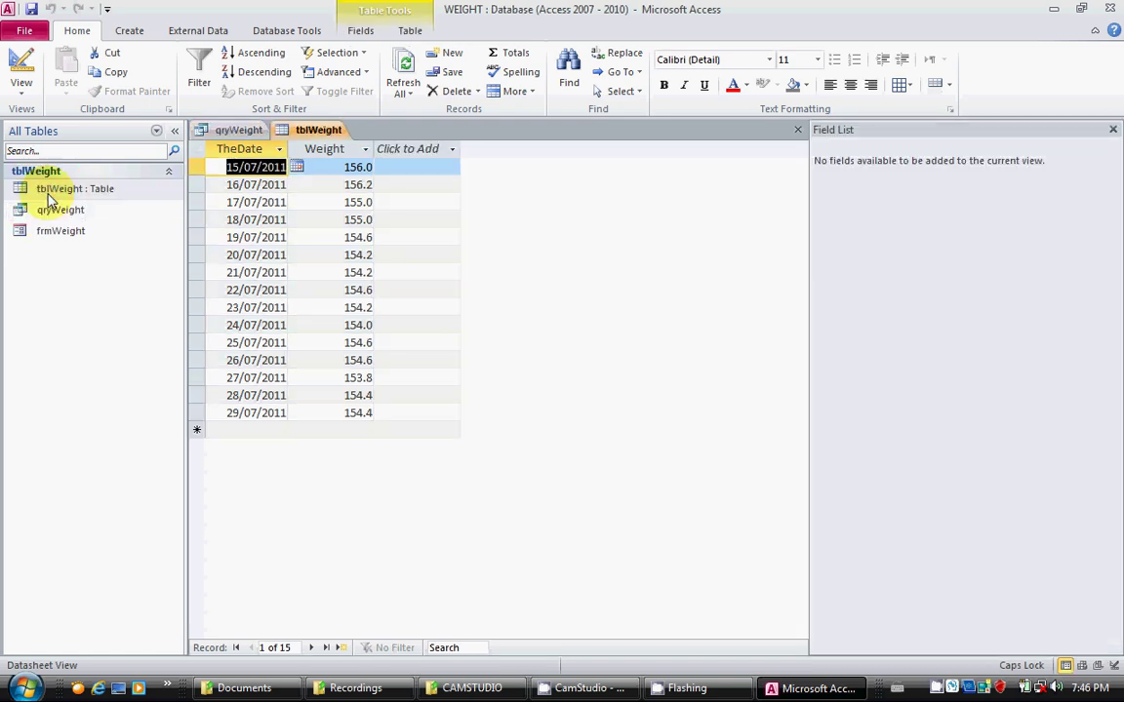
click(1112, 133)
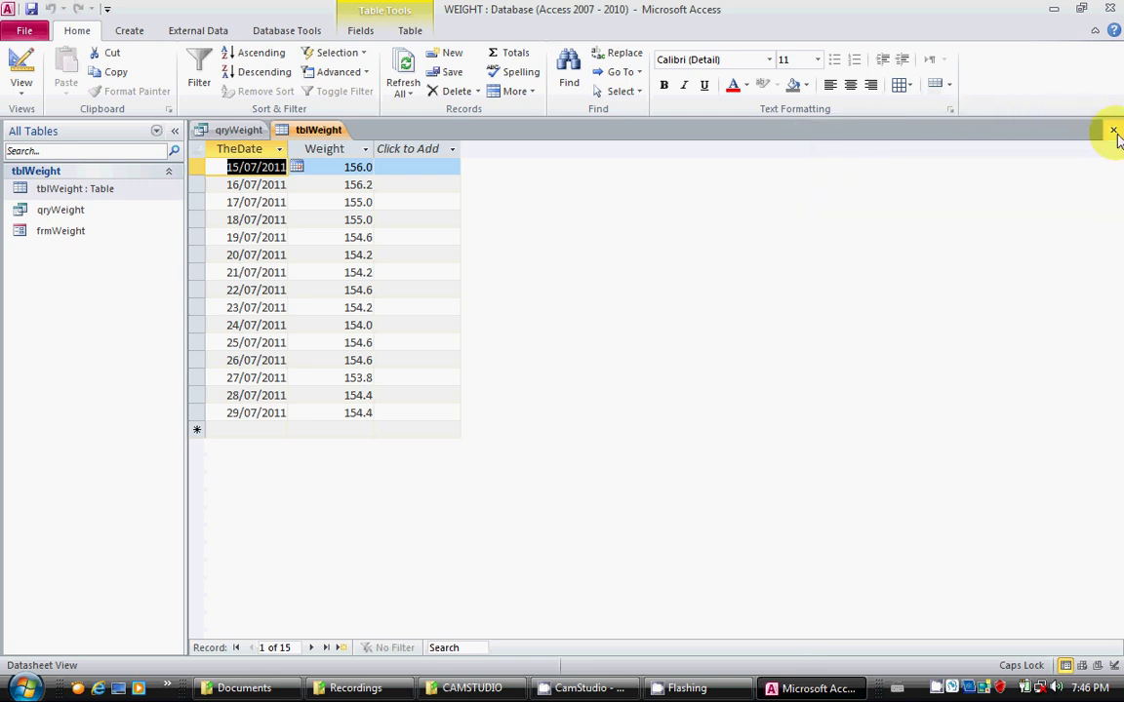
click(1112, 129)
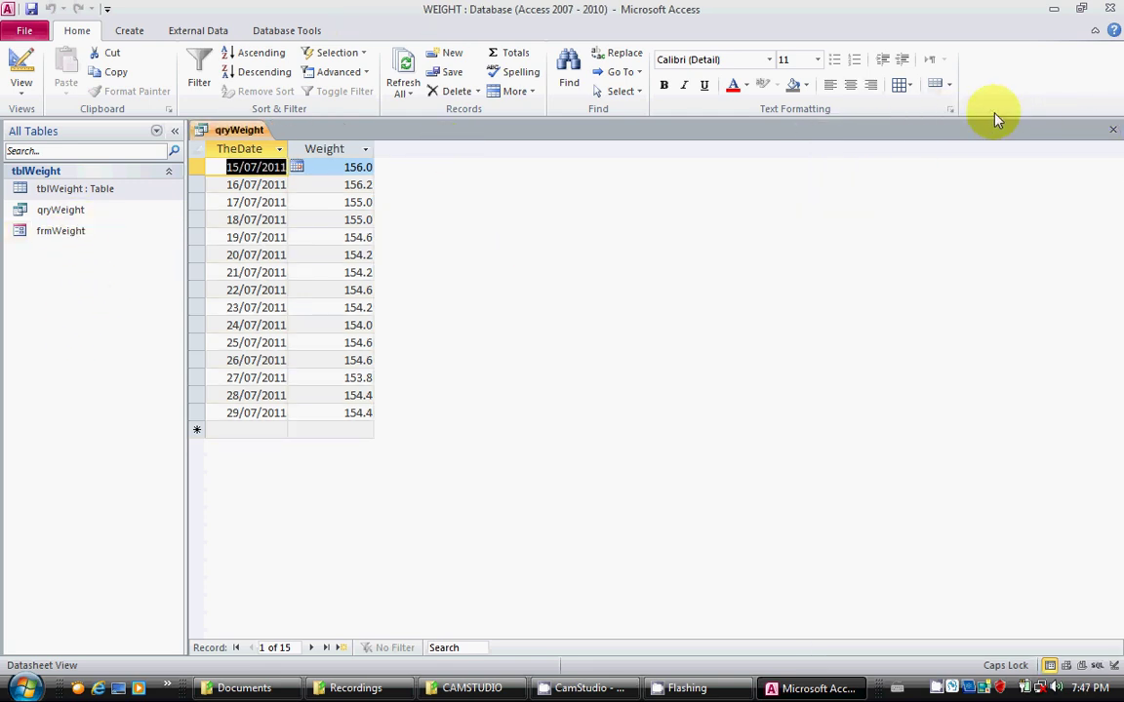
click(1112, 131)
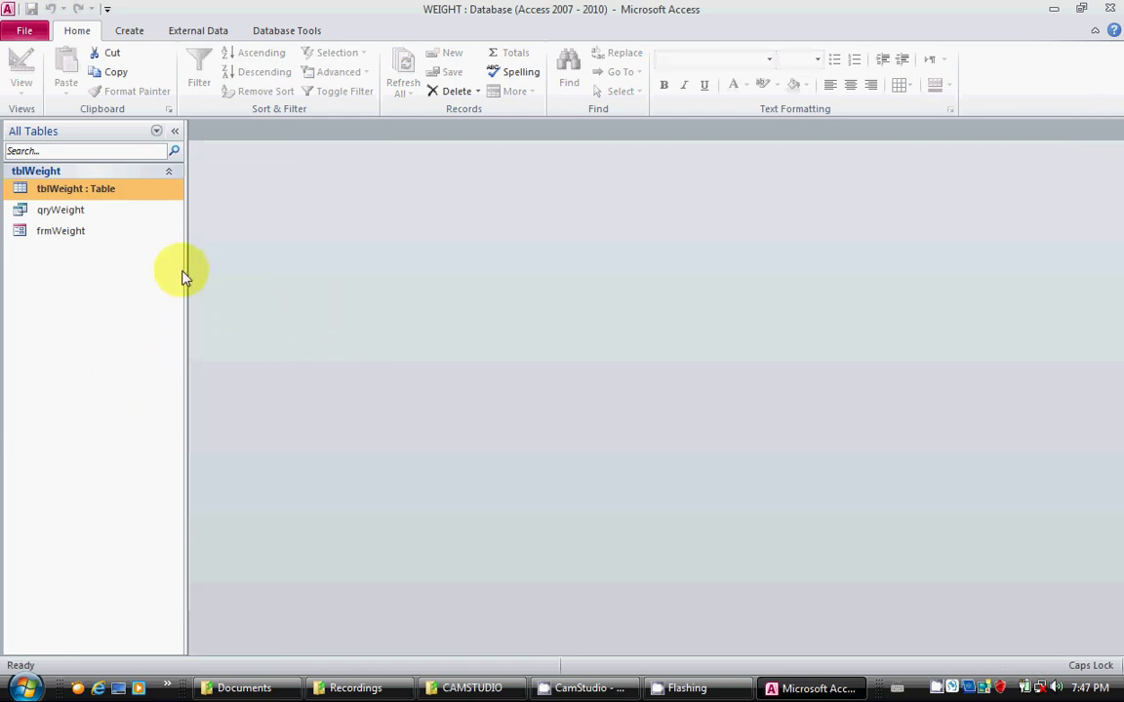
Create a Blank Form from the Create tab and save Form1 as frmMENU
click(129, 34)
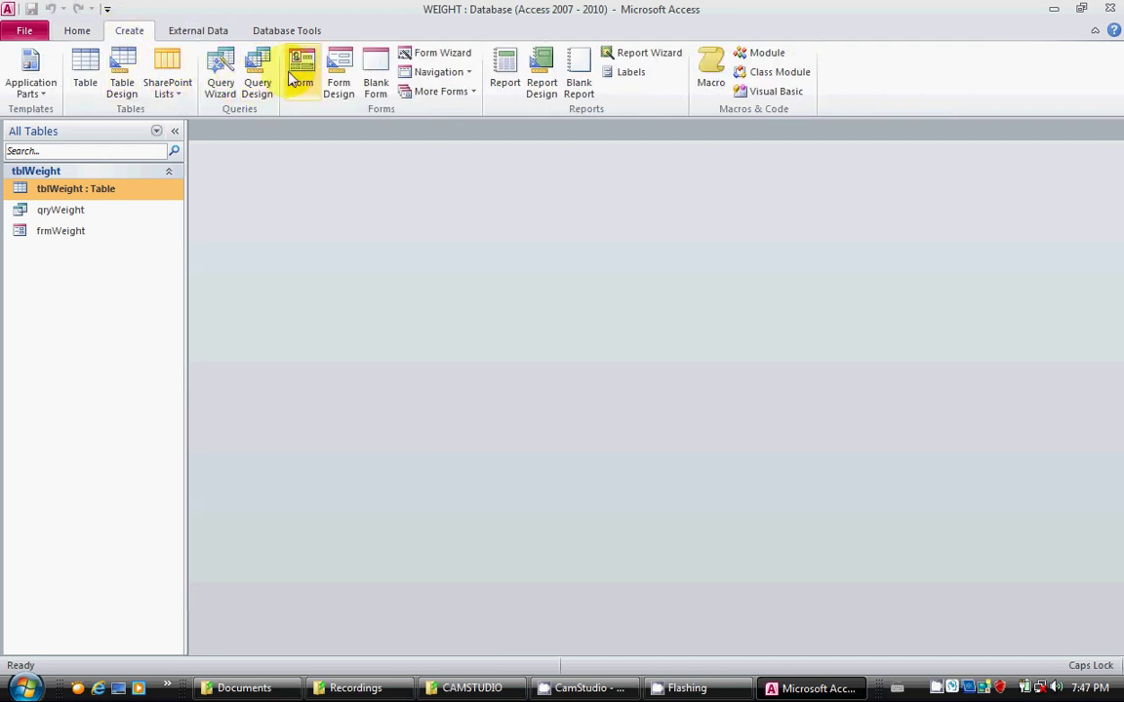
click(375, 76)
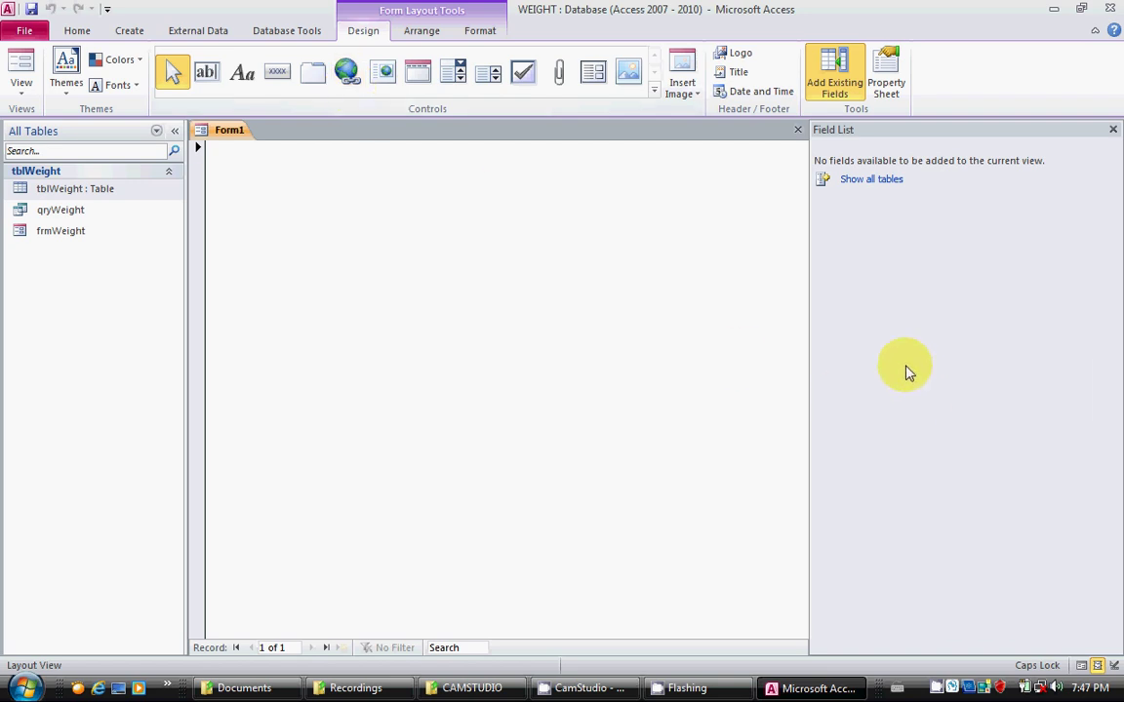
right_click(223, 132)
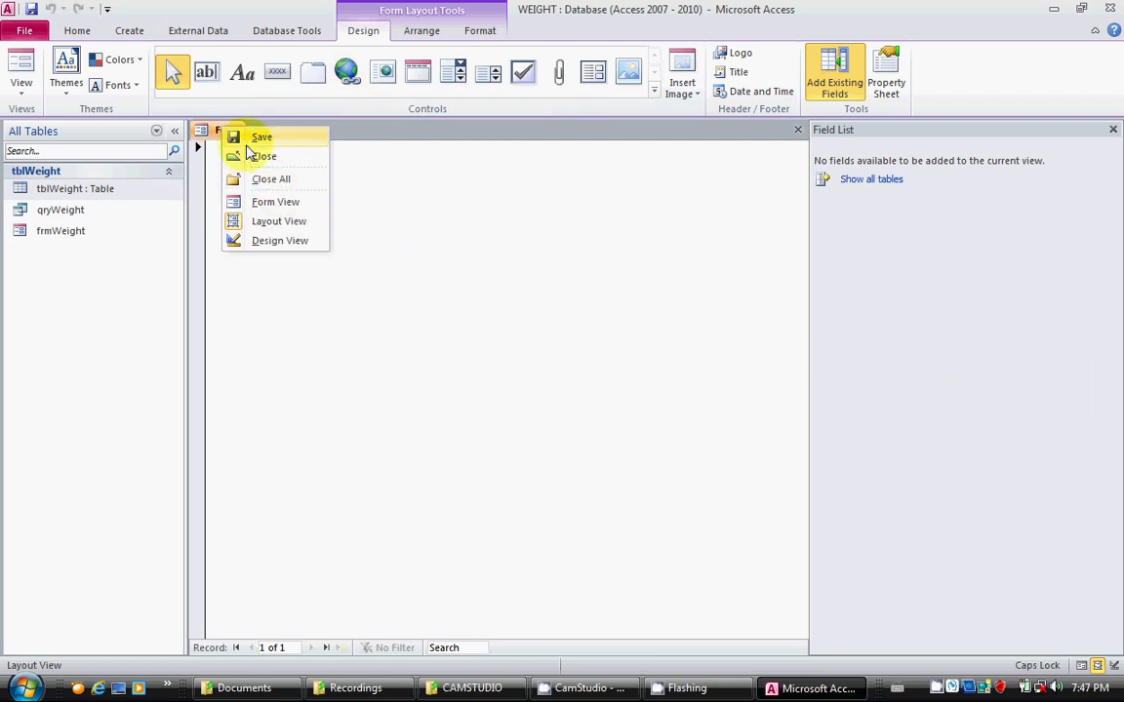
click(246, 143)
text(frmMENU)
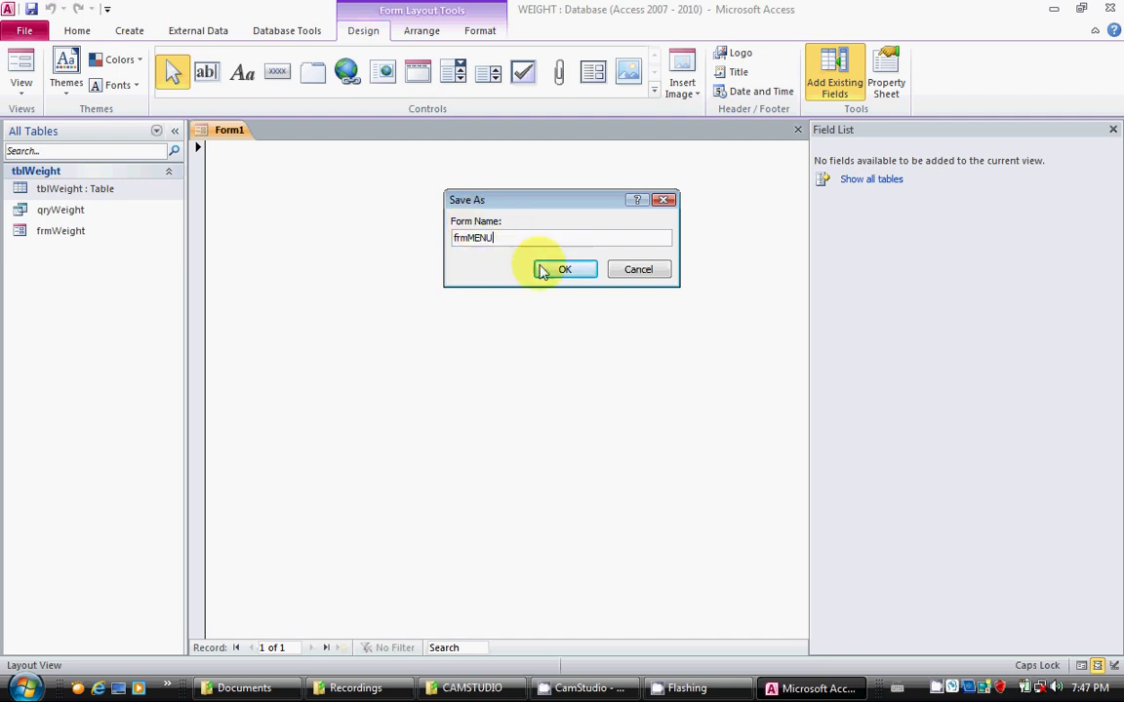
click(551, 271)
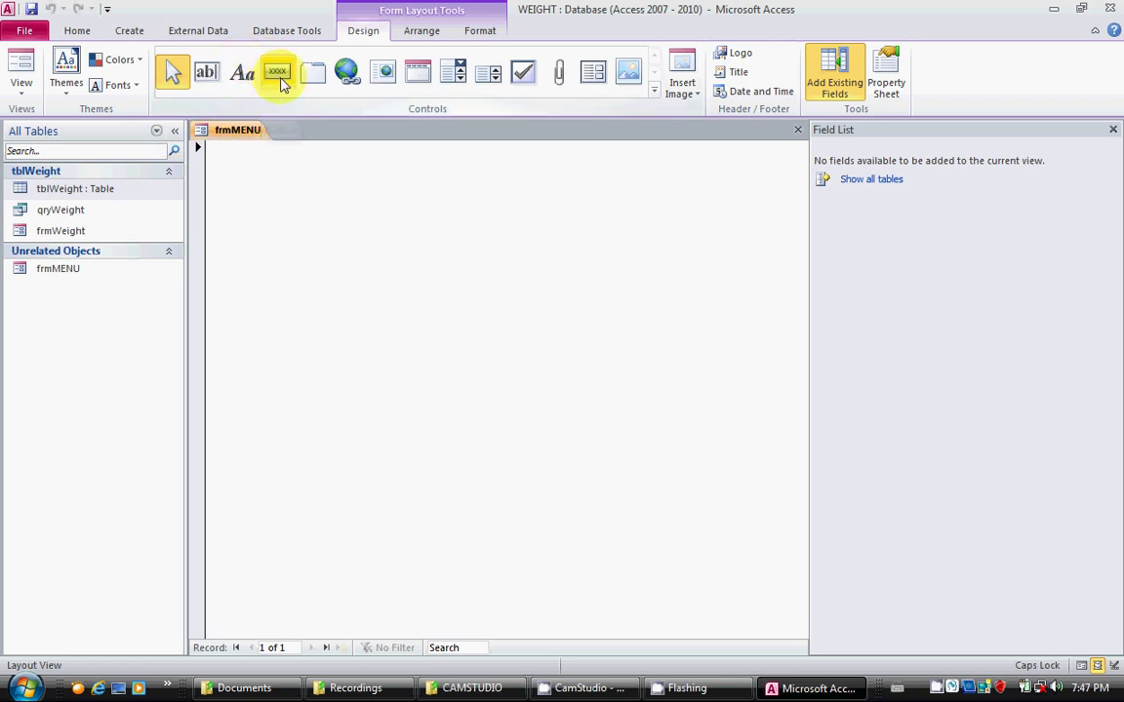
Place a top-left button on frmMENU using Application > Quit Application
click(279, 78)
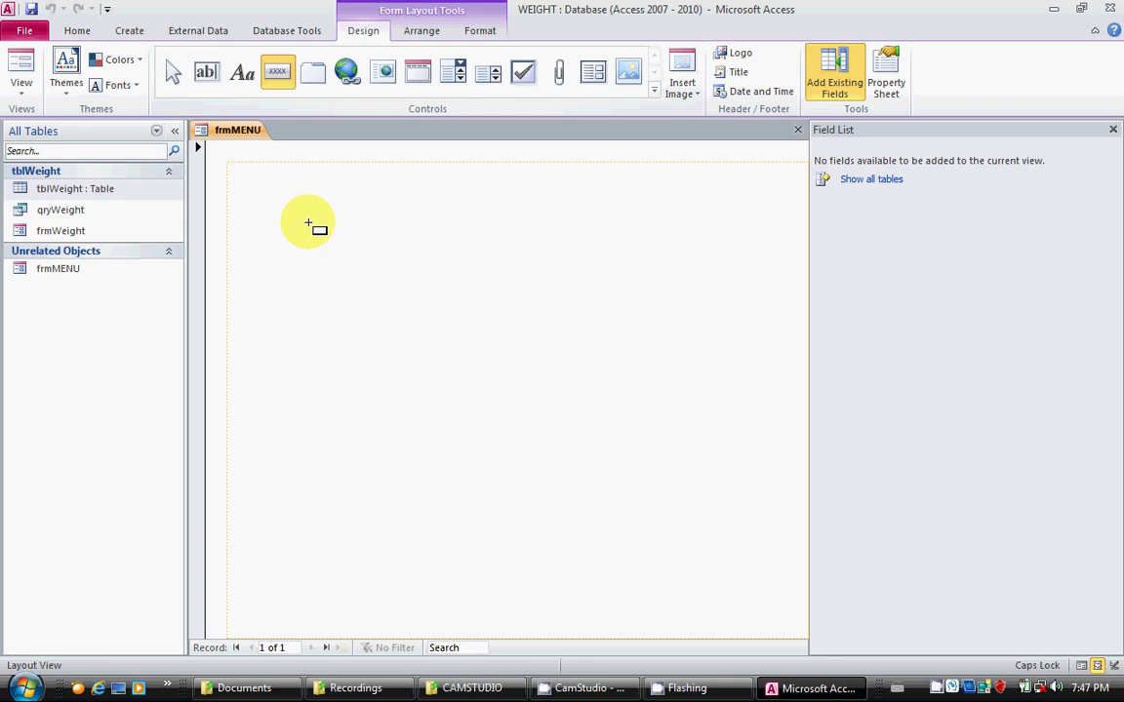
click(202, 154)
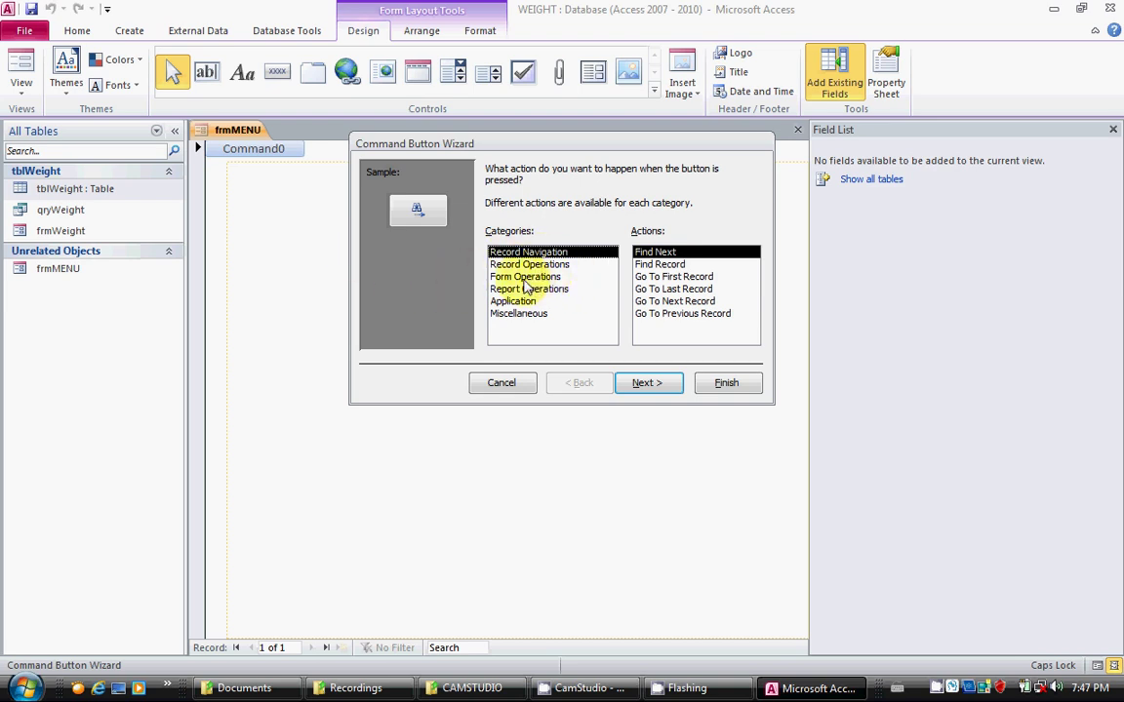
click(524, 278)
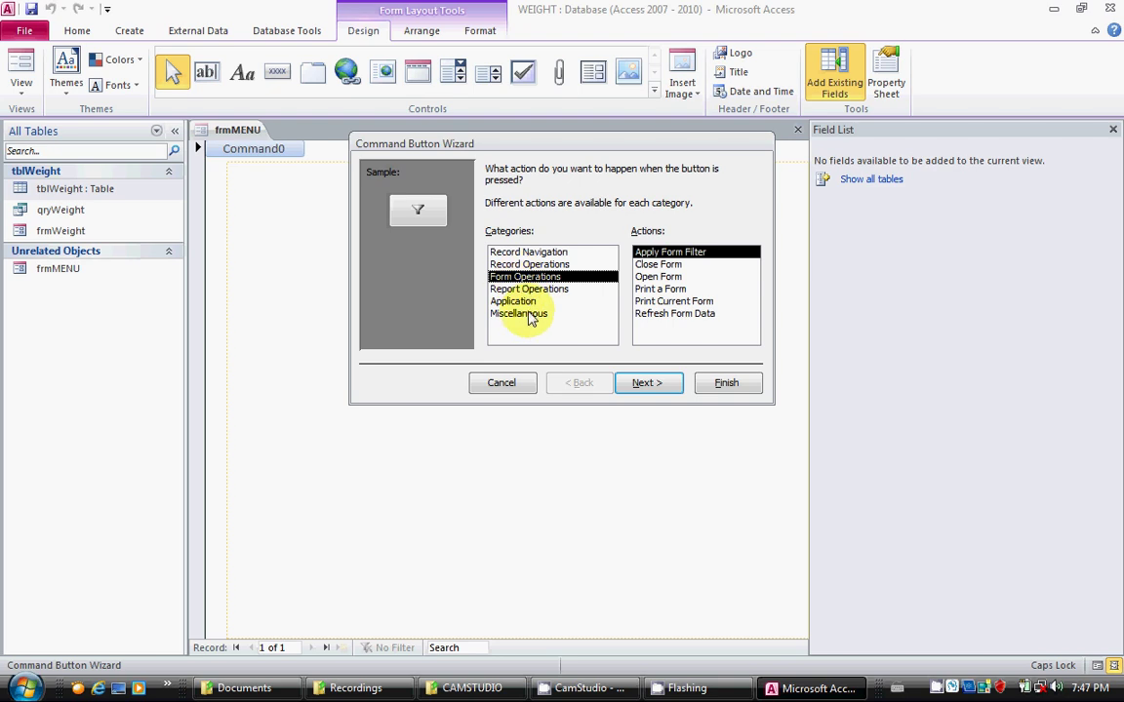
click(515, 302)
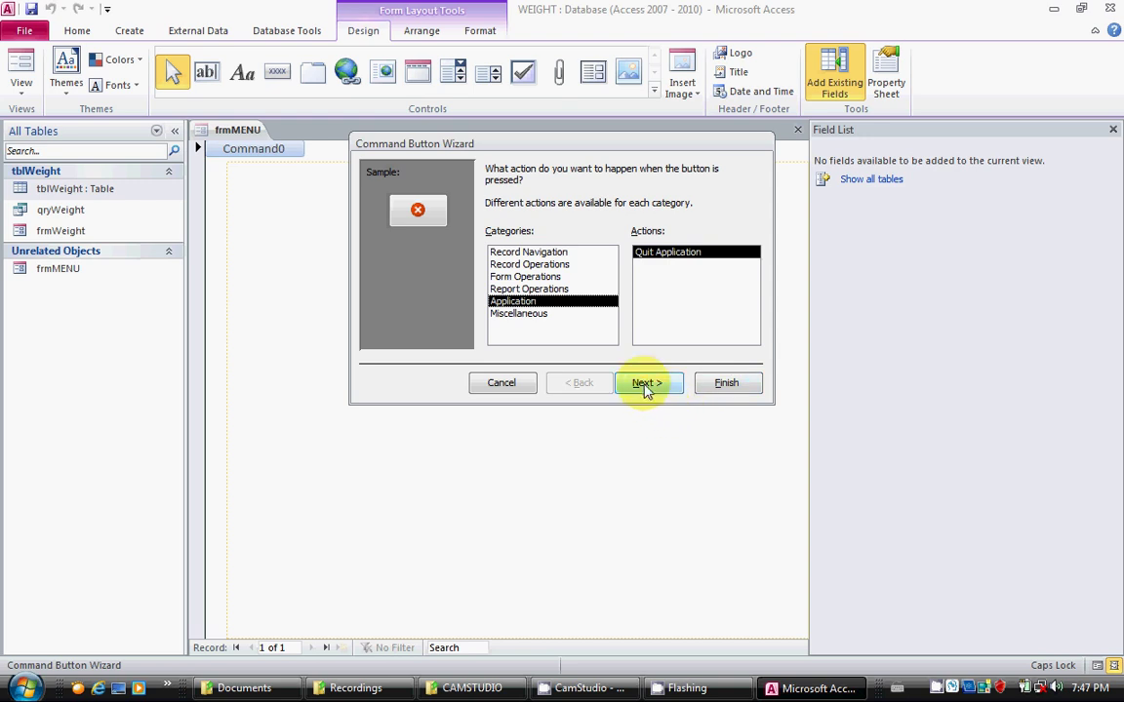
click(726, 383)
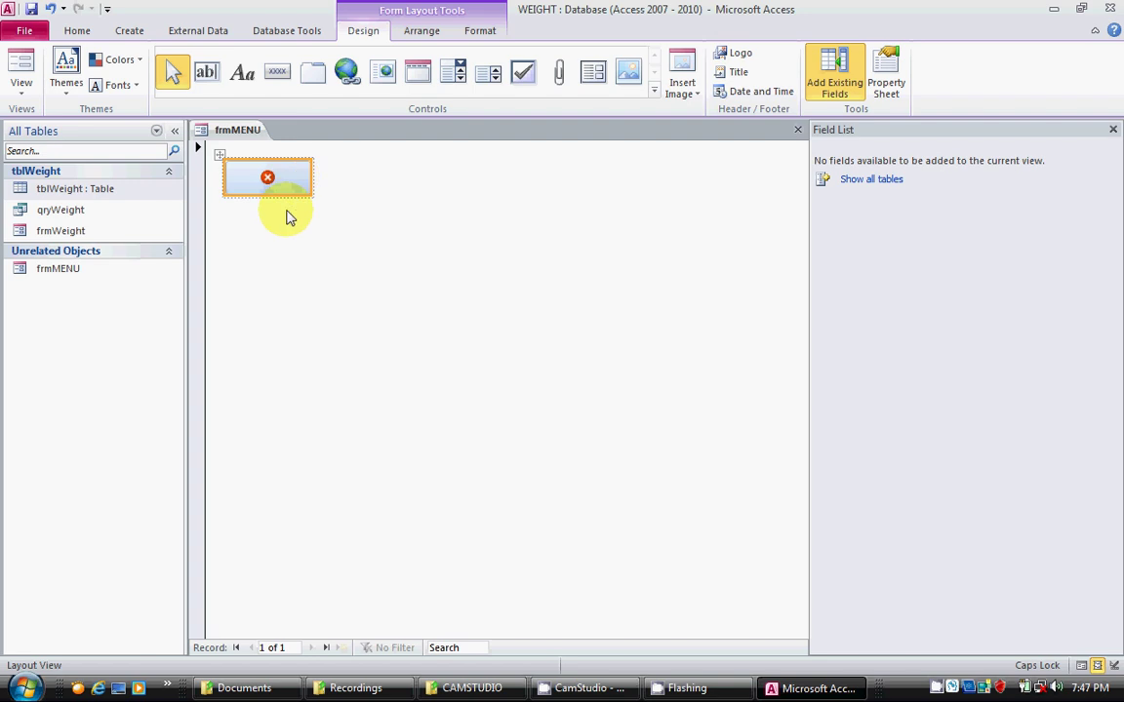
click(402, 265)
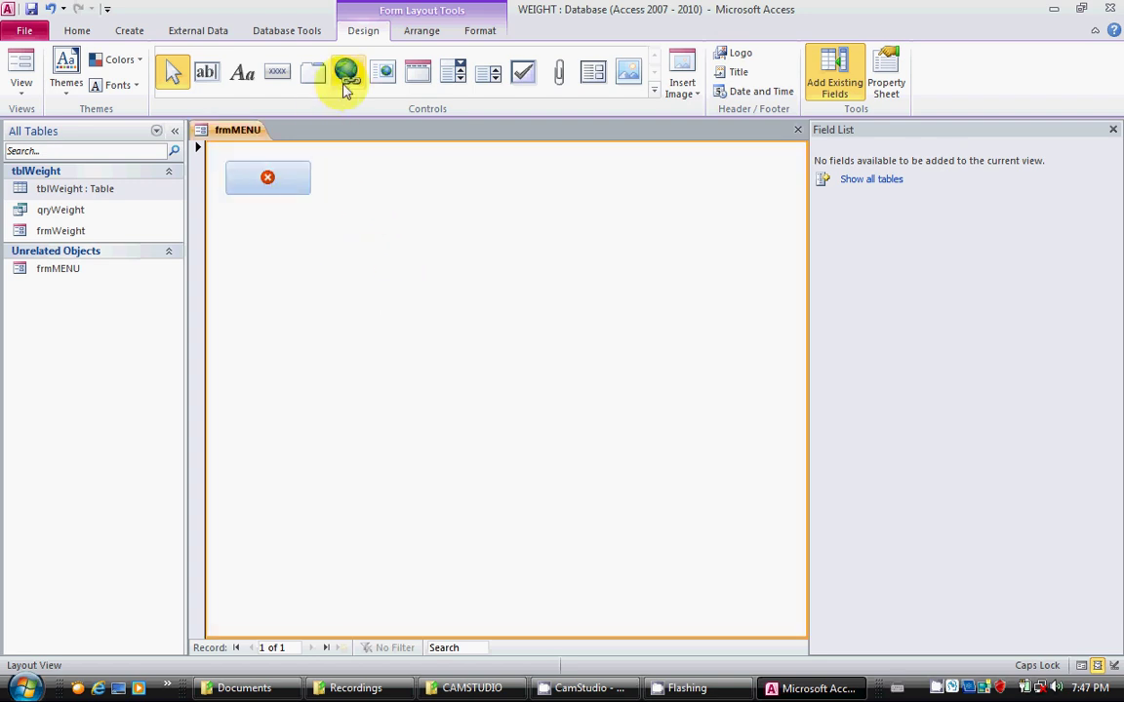
Add a 'Weight Database' label to the right of the quit button
click(241, 72)
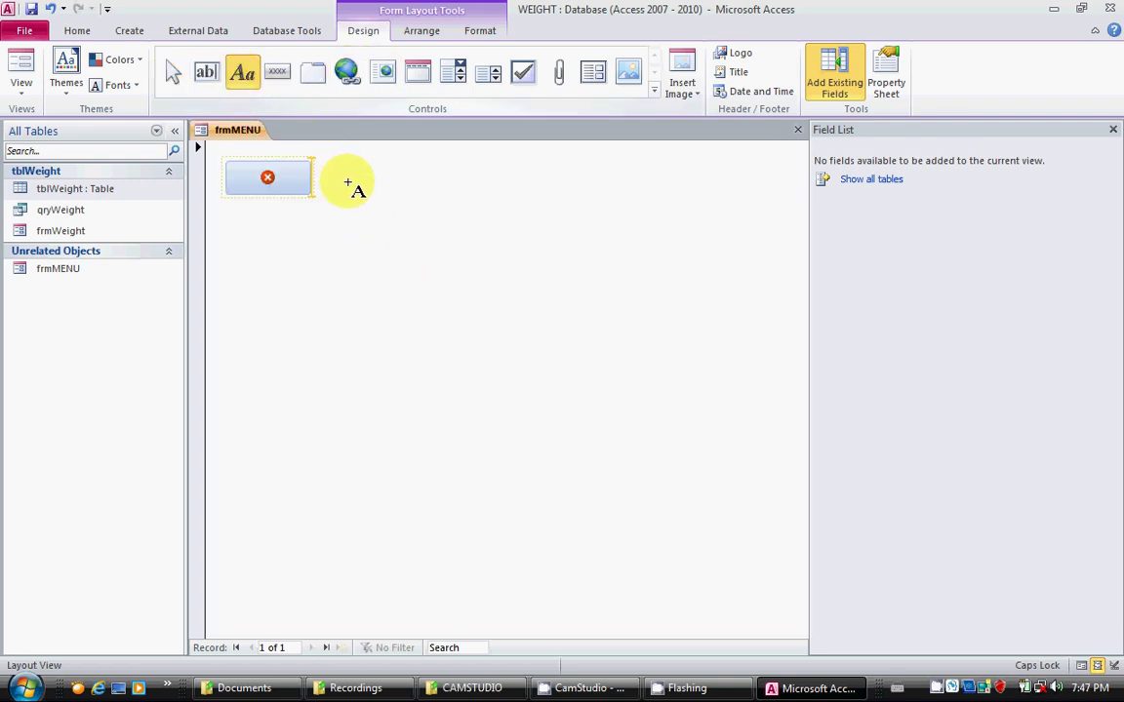
click(398, 188)
text(Weight Database)
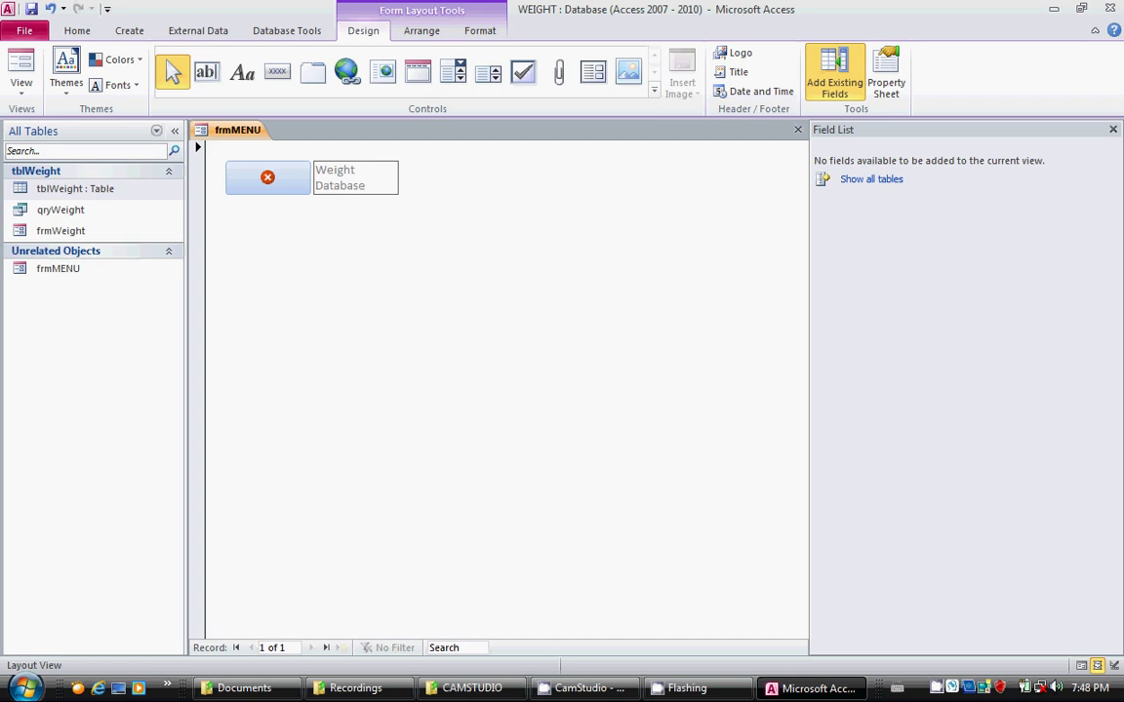
key(Tab)
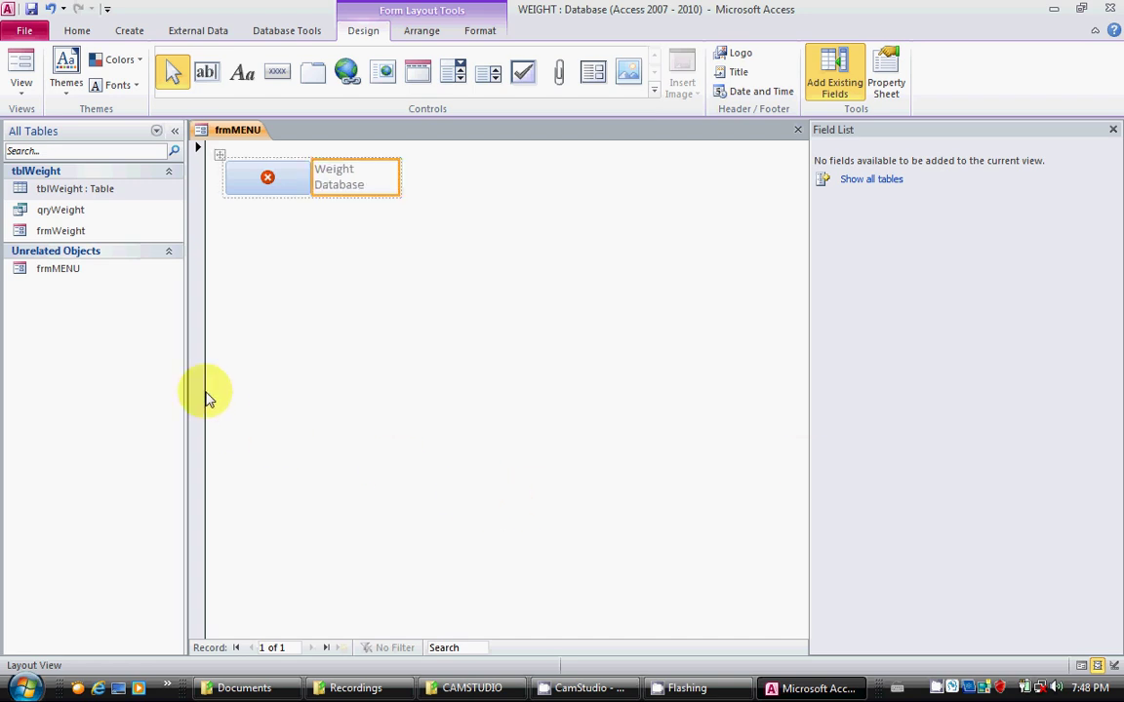
click(277, 71)
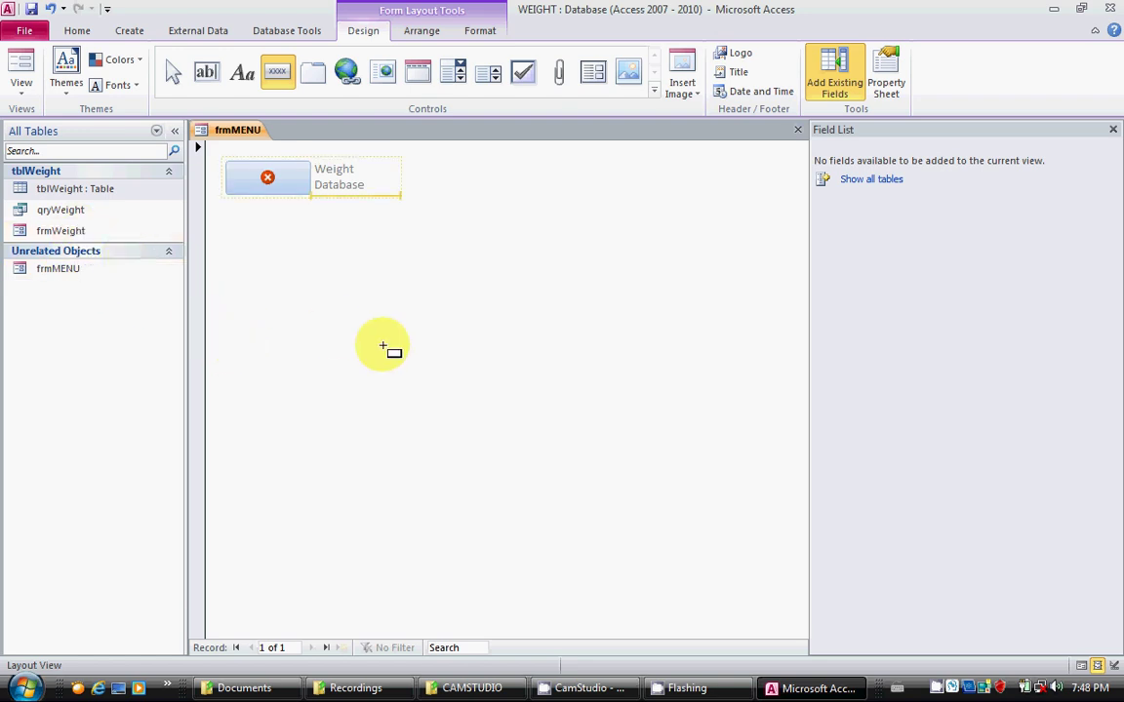
Draw a button that opens frmWeight with all records via Form Operations > Open Form
click(297, 293)
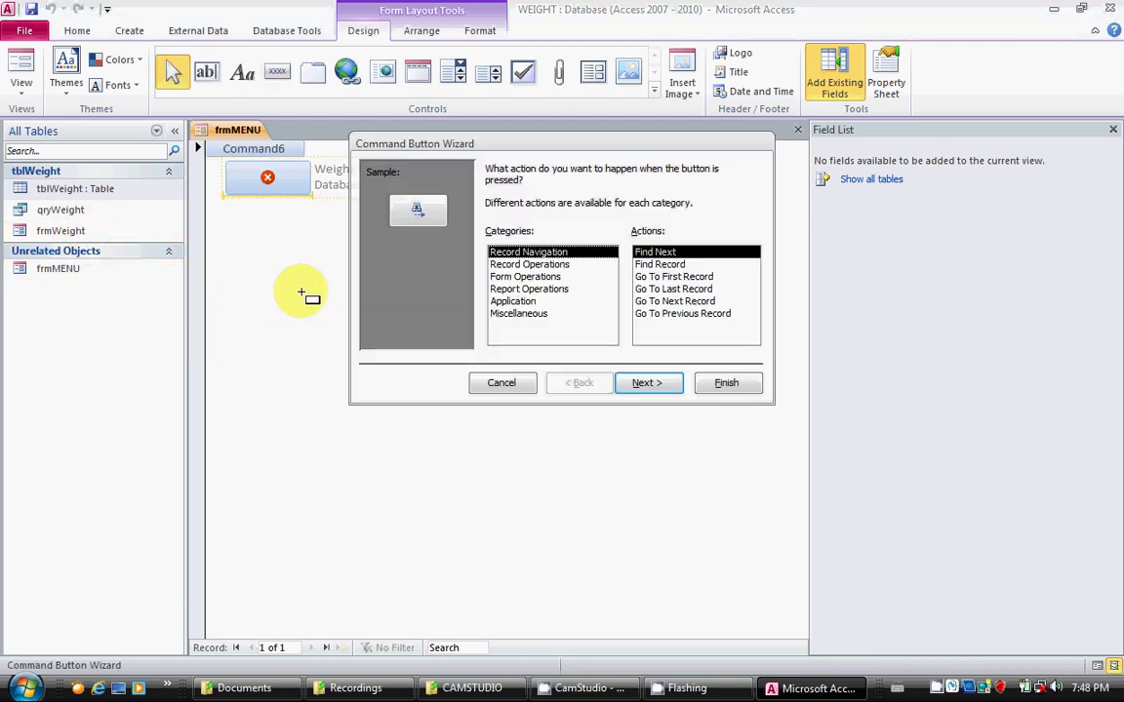
click(517, 277)
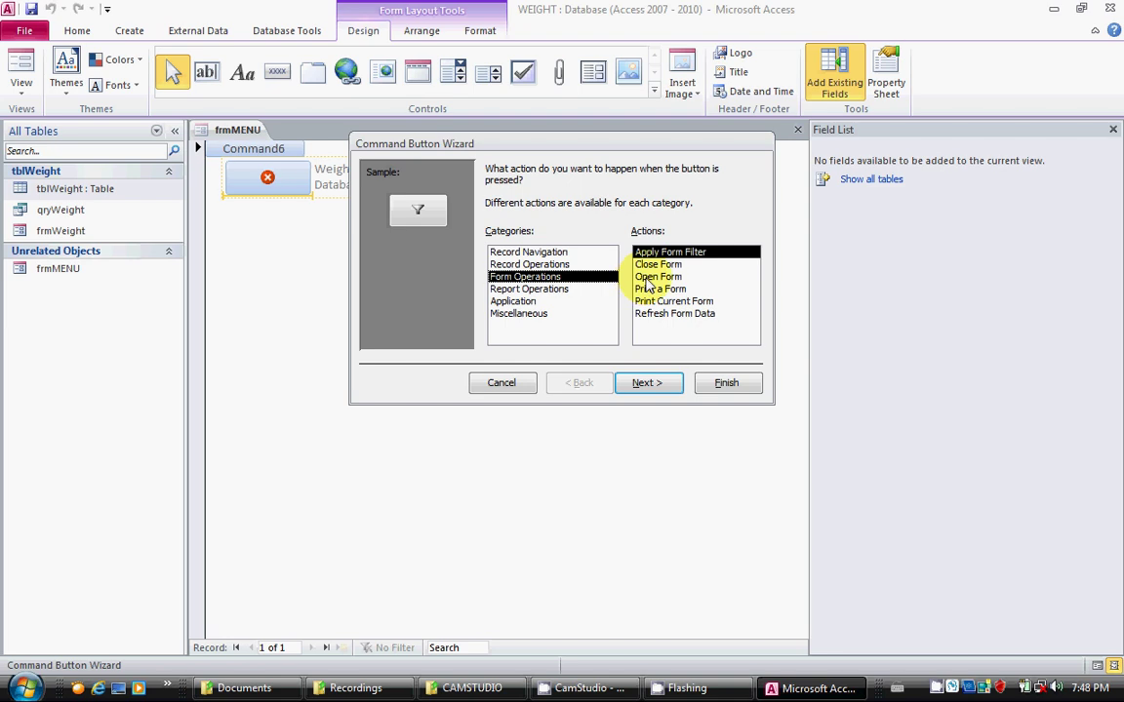
click(648, 279)
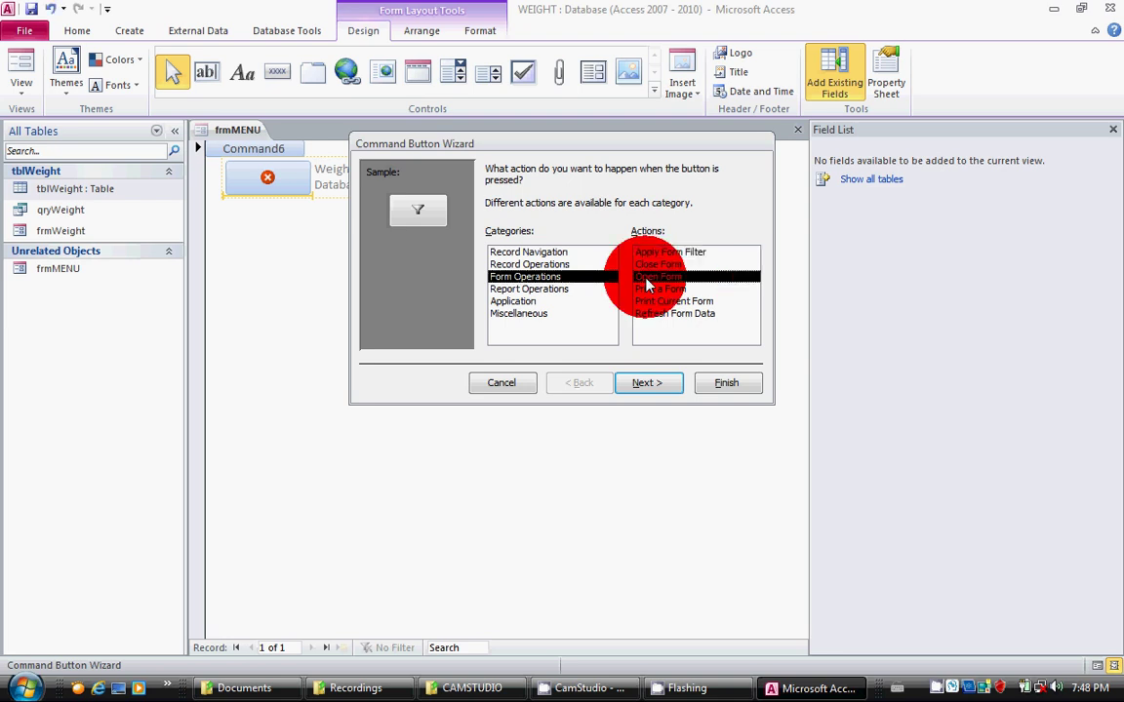
click(649, 387)
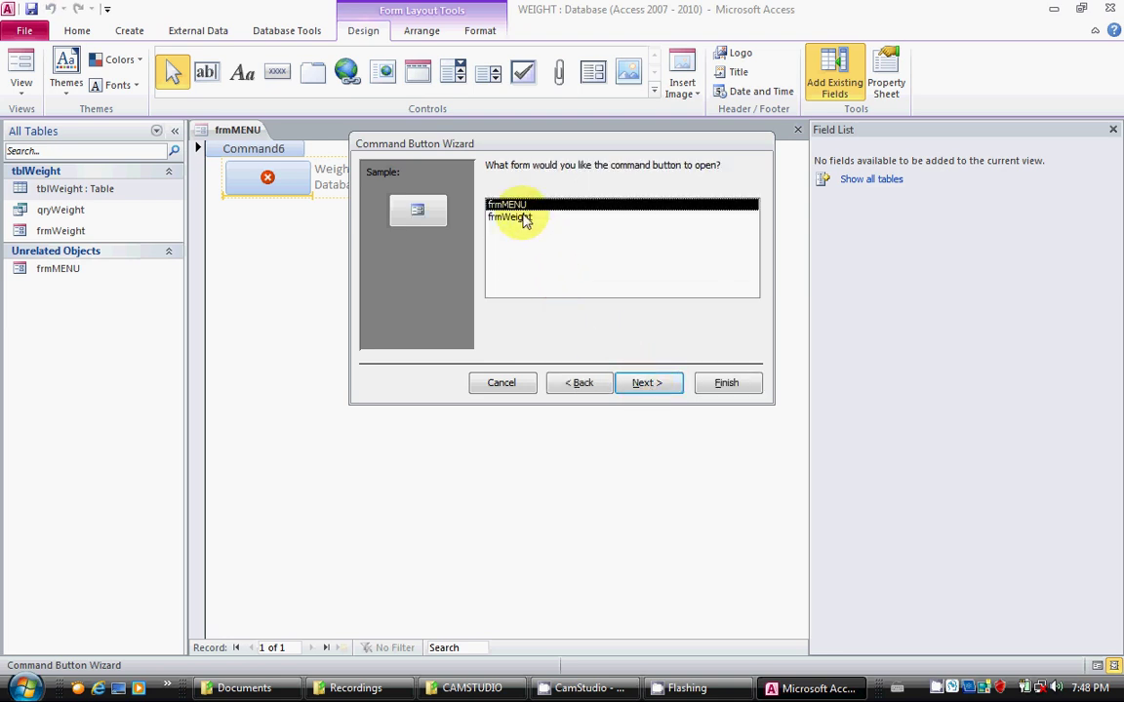
click(517, 216)
click(639, 383)
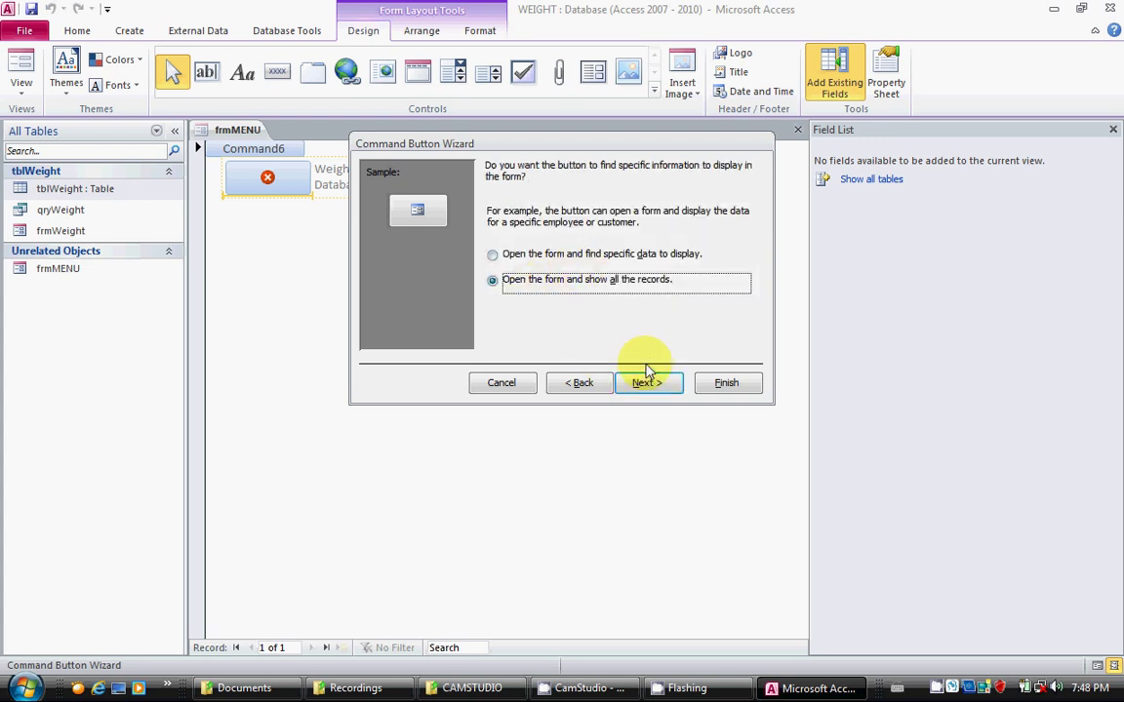
click(644, 382)
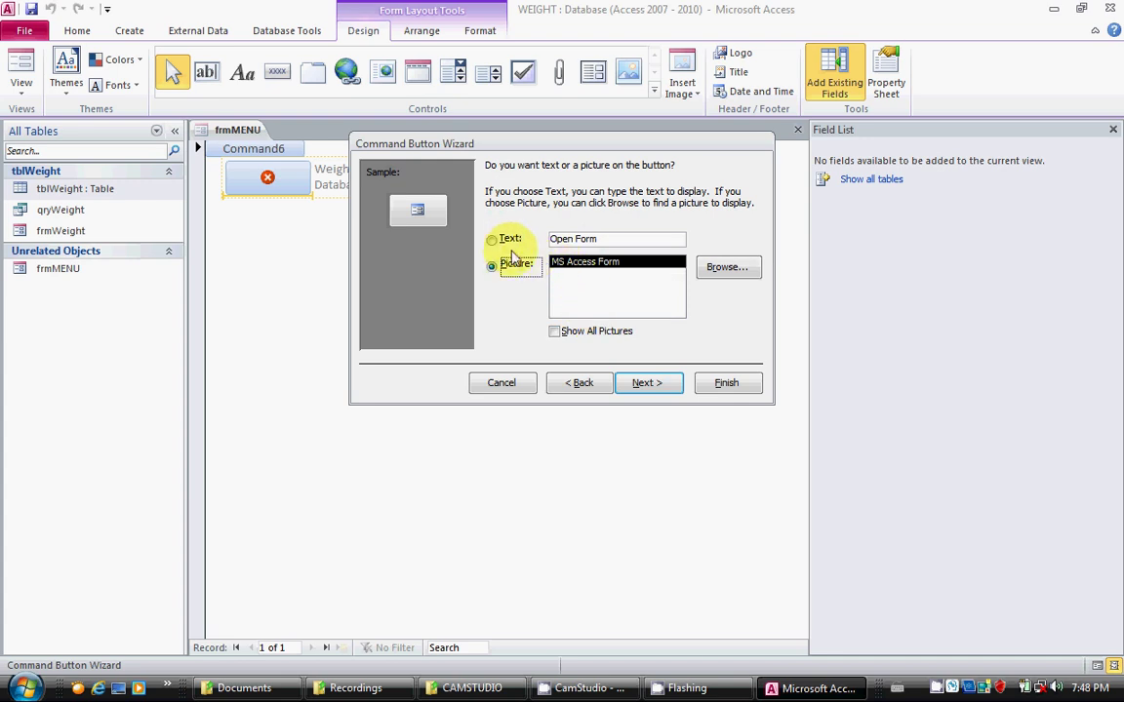
Caption the new button with the text 'Weight Form' and finish the wizard
click(509, 240)
drag(602, 238, 472, 229)
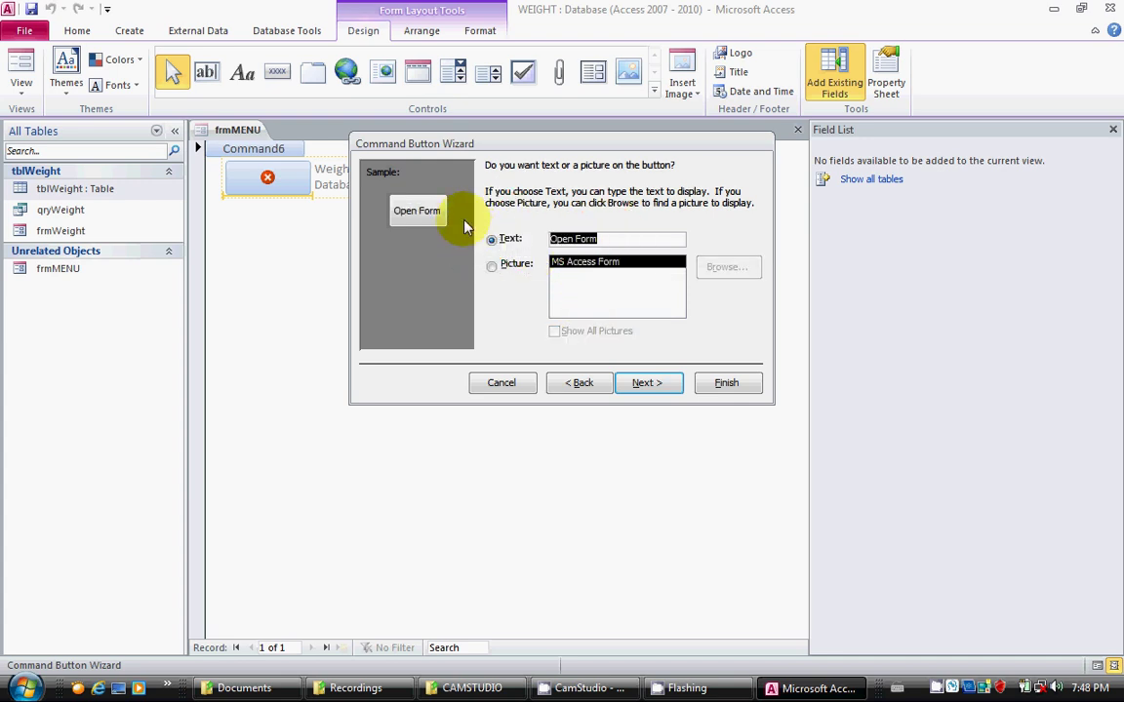
text(Weight)
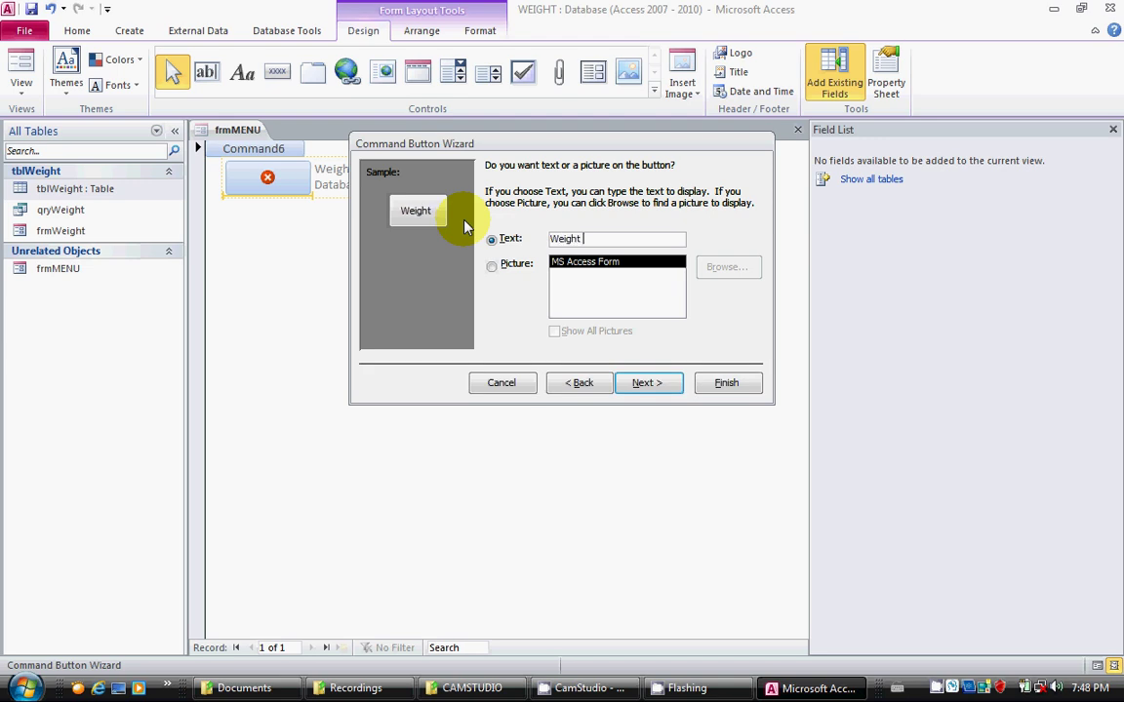
text( Form)
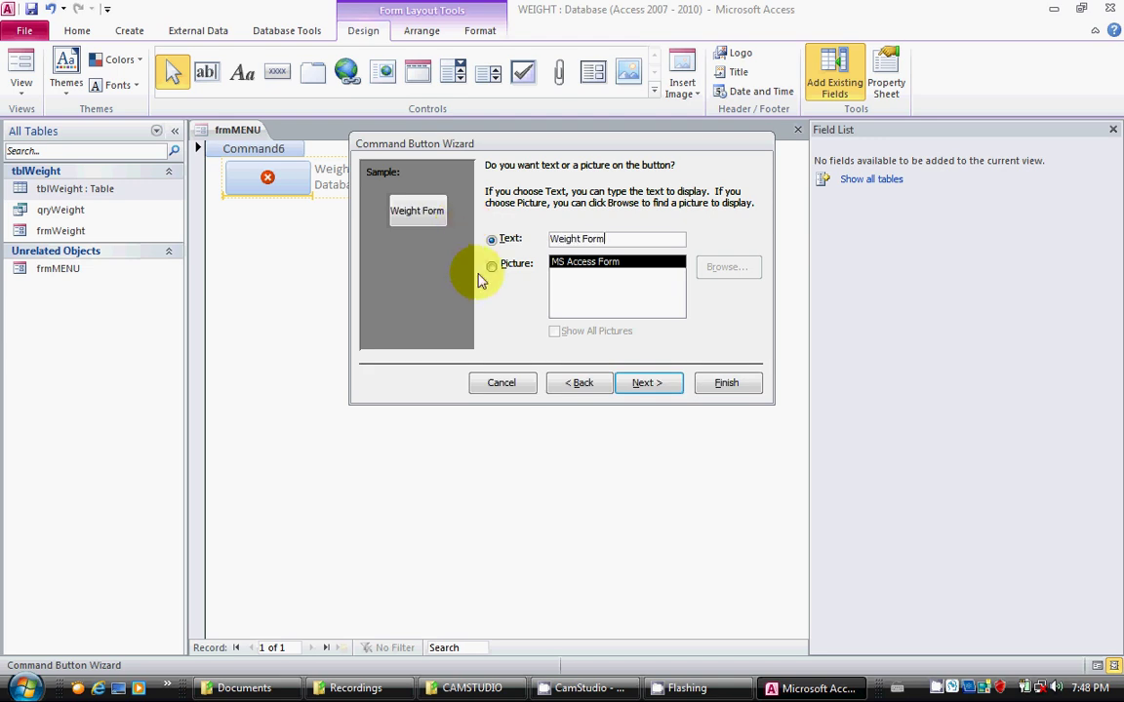
click(656, 390)
text(cmdOpenFrmWeight)
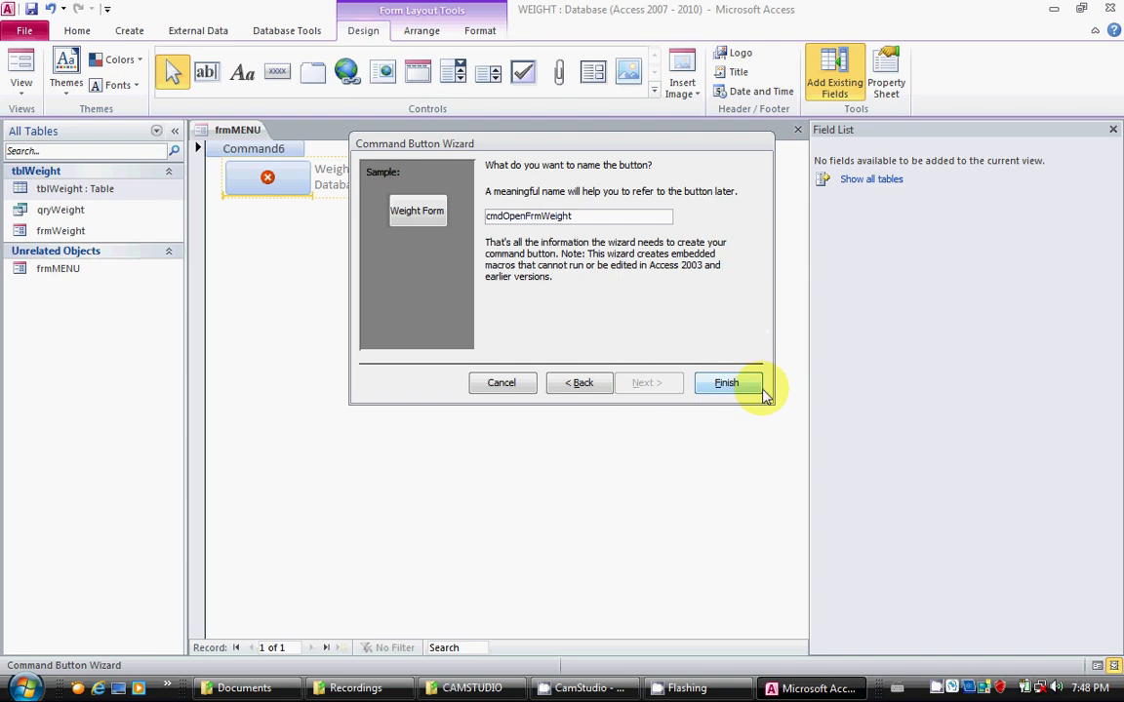
click(727, 382)
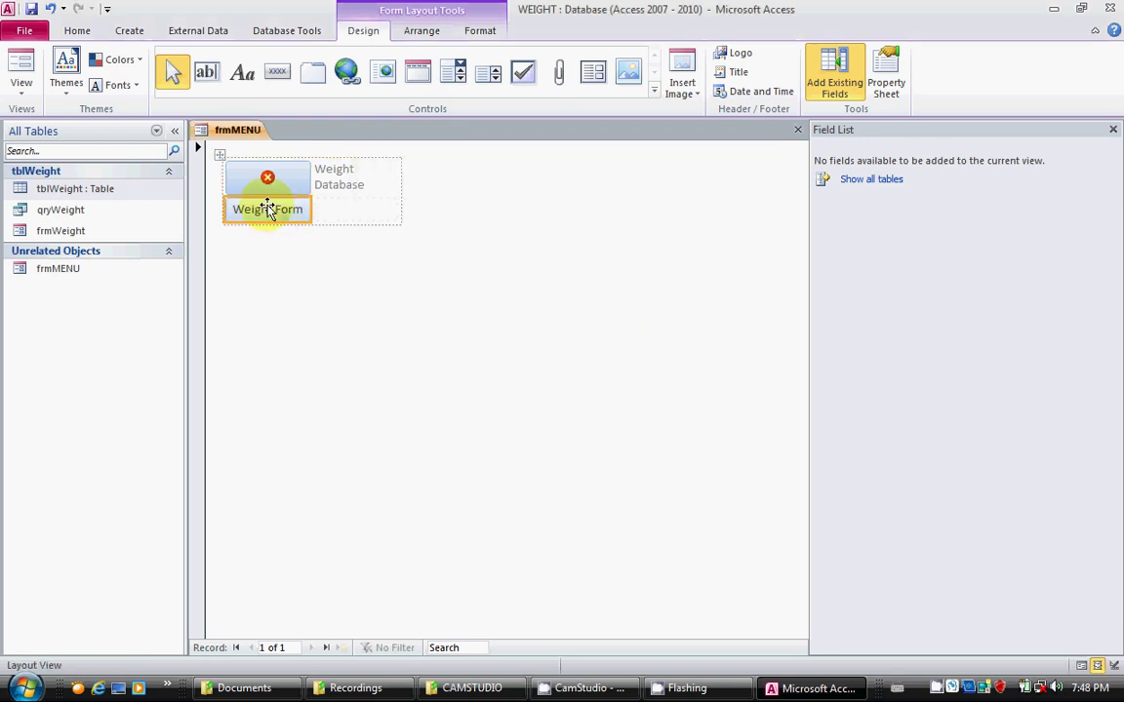
click(447, 261)
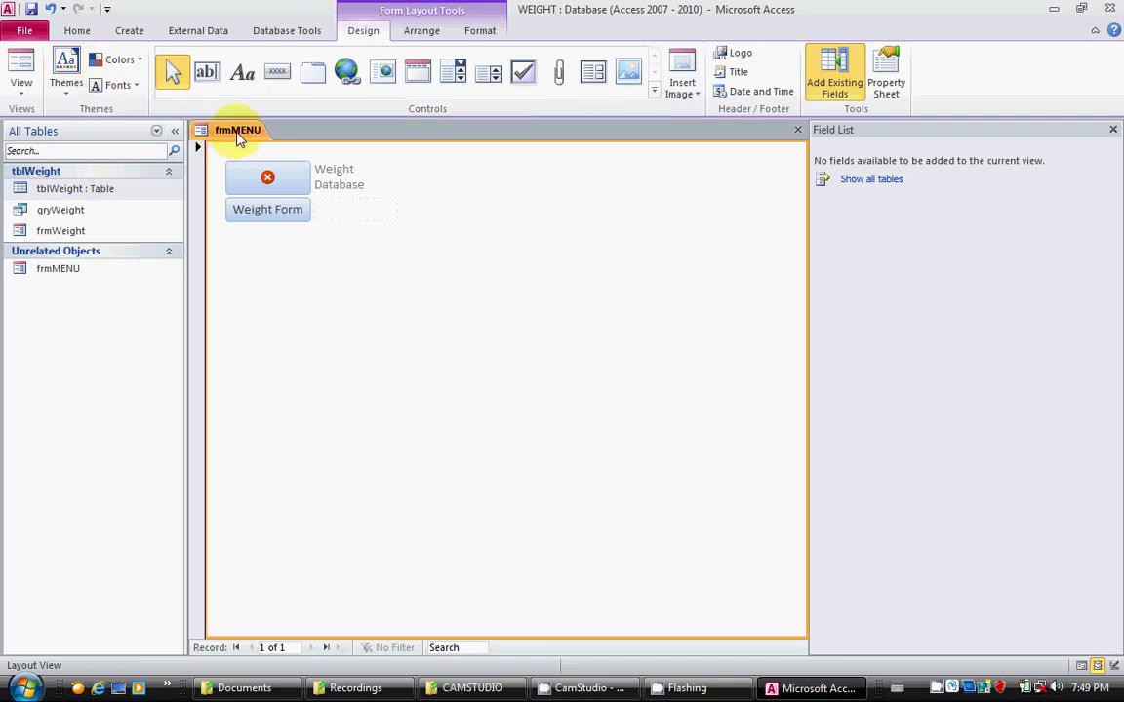
Close frmMENU and save its changes
click(797, 134)
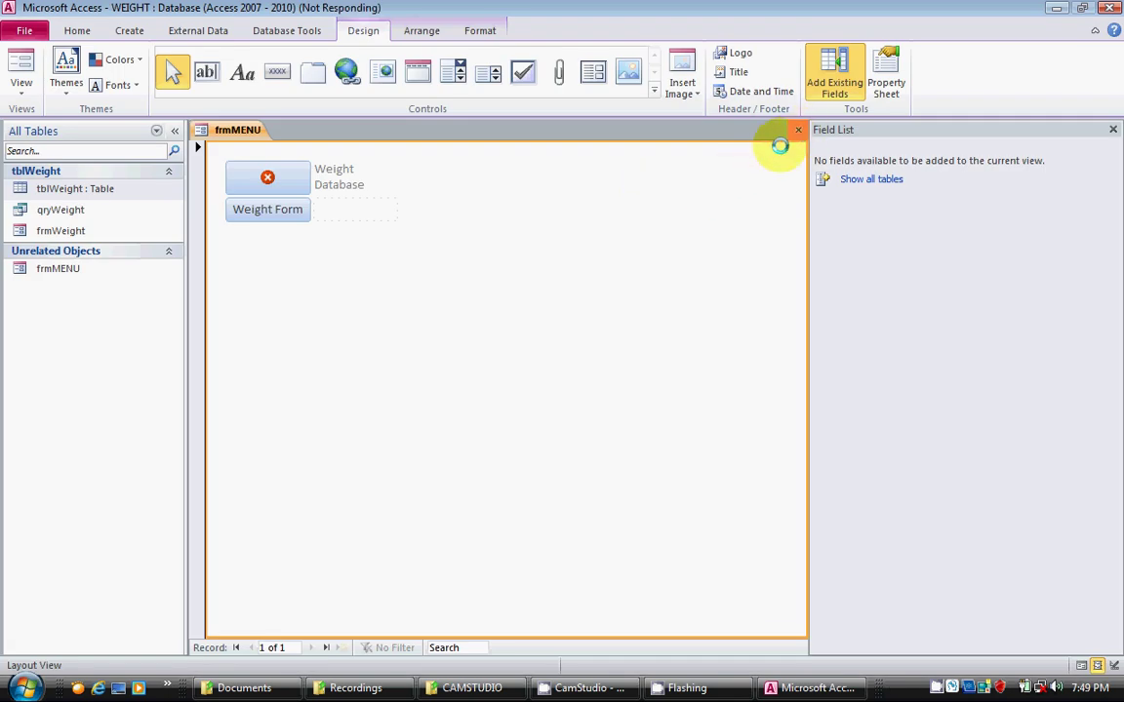
click(492, 387)
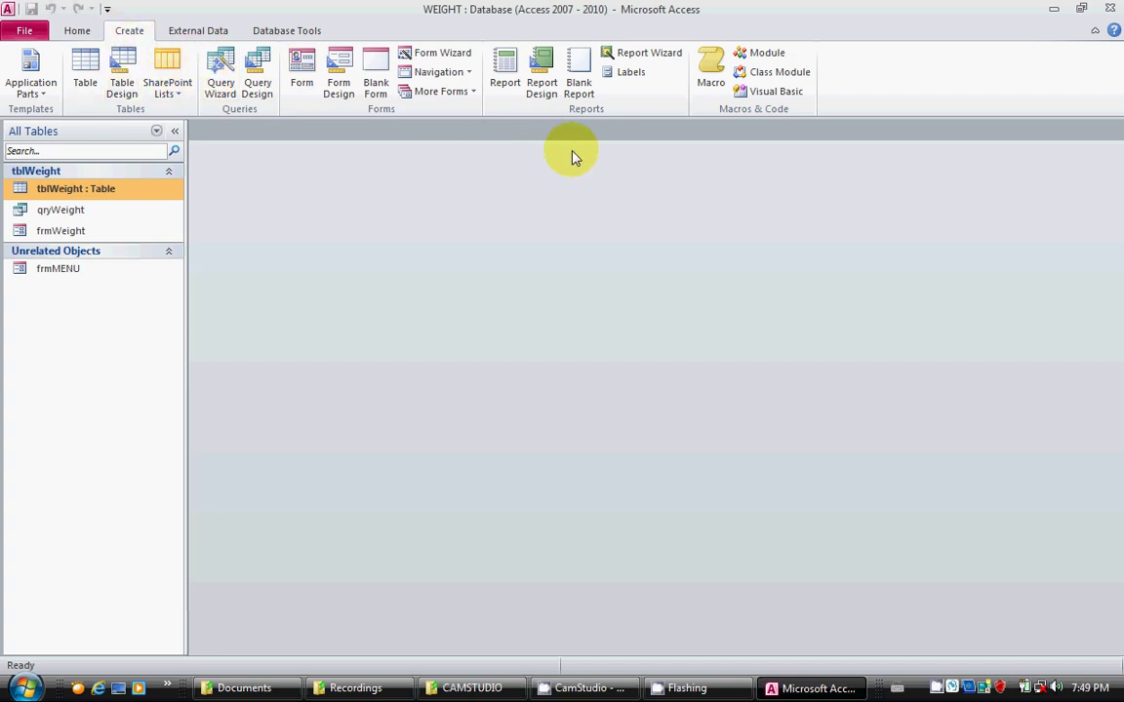
Create a new macro with an OpenForm action for frmMENU
click(710, 64)
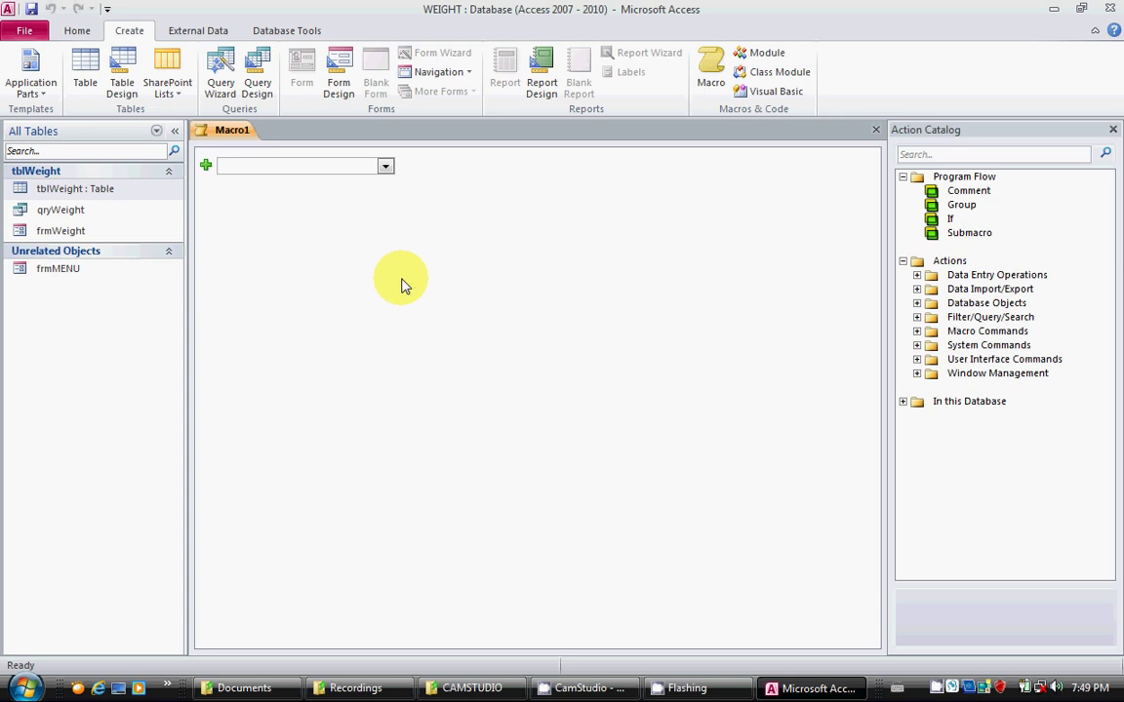
click(386, 166)
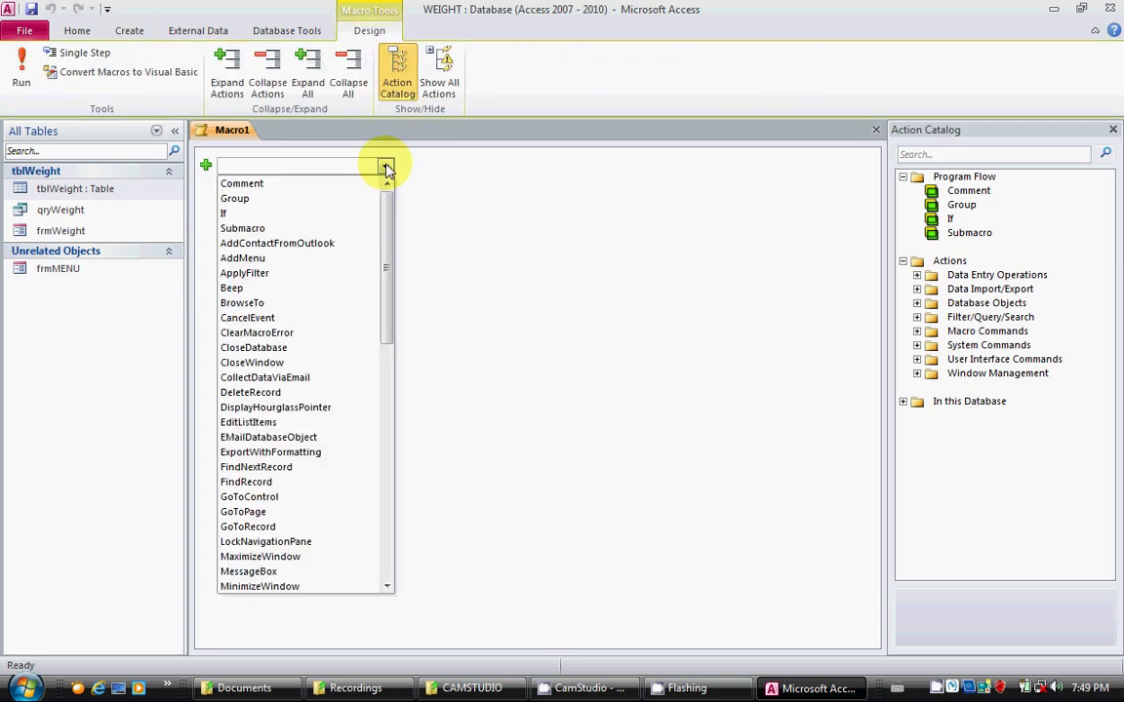
click(388, 528)
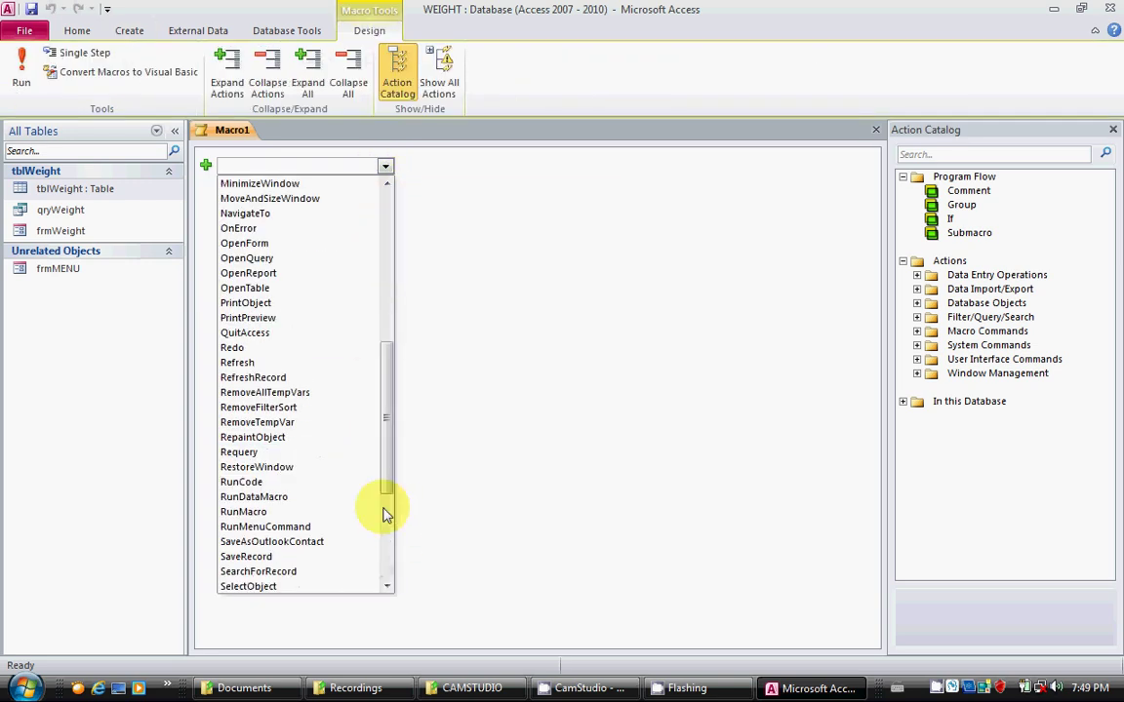
click(314, 251)
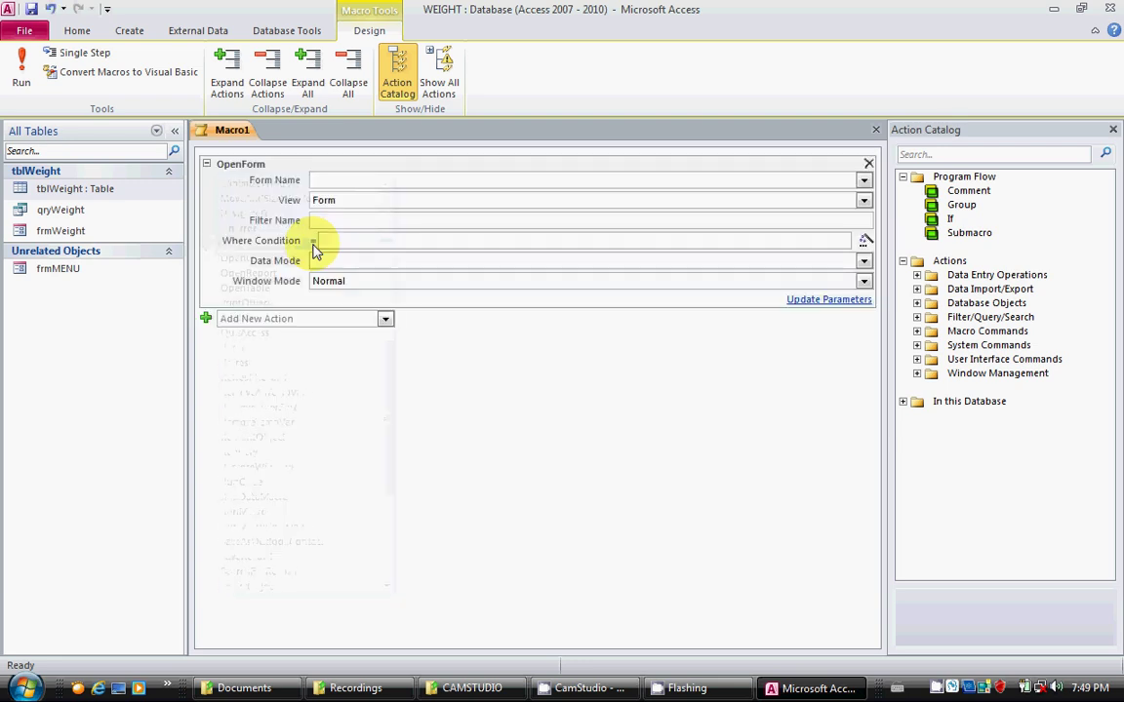
click(863, 182)
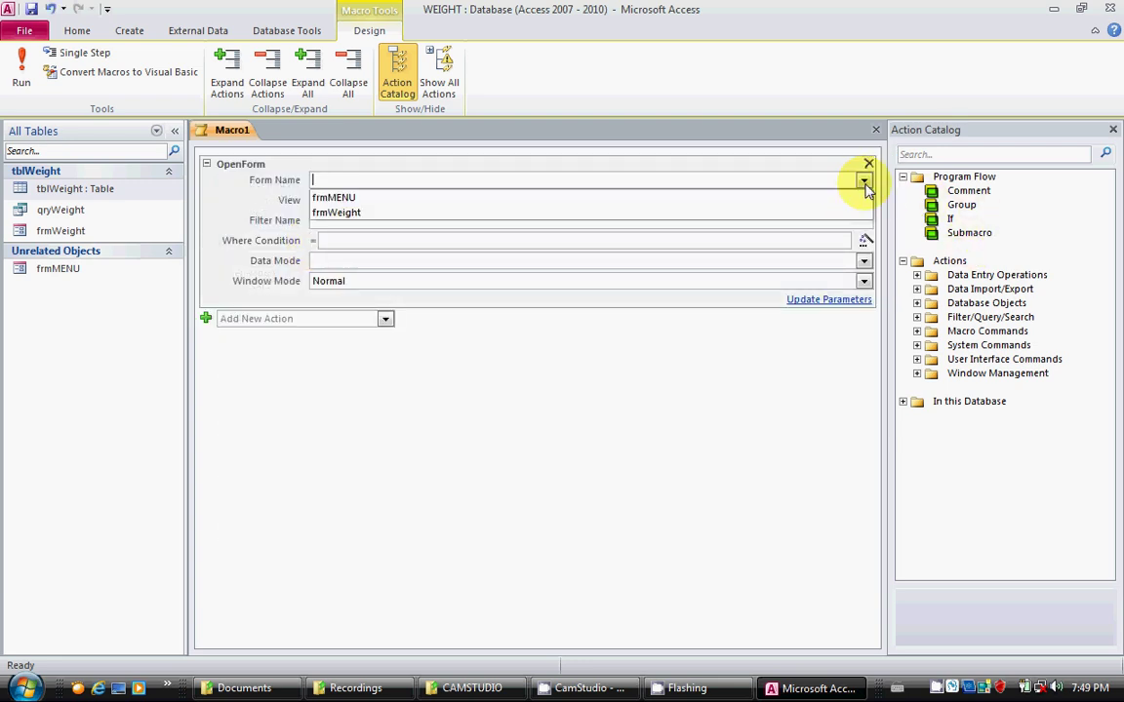
click(855, 199)
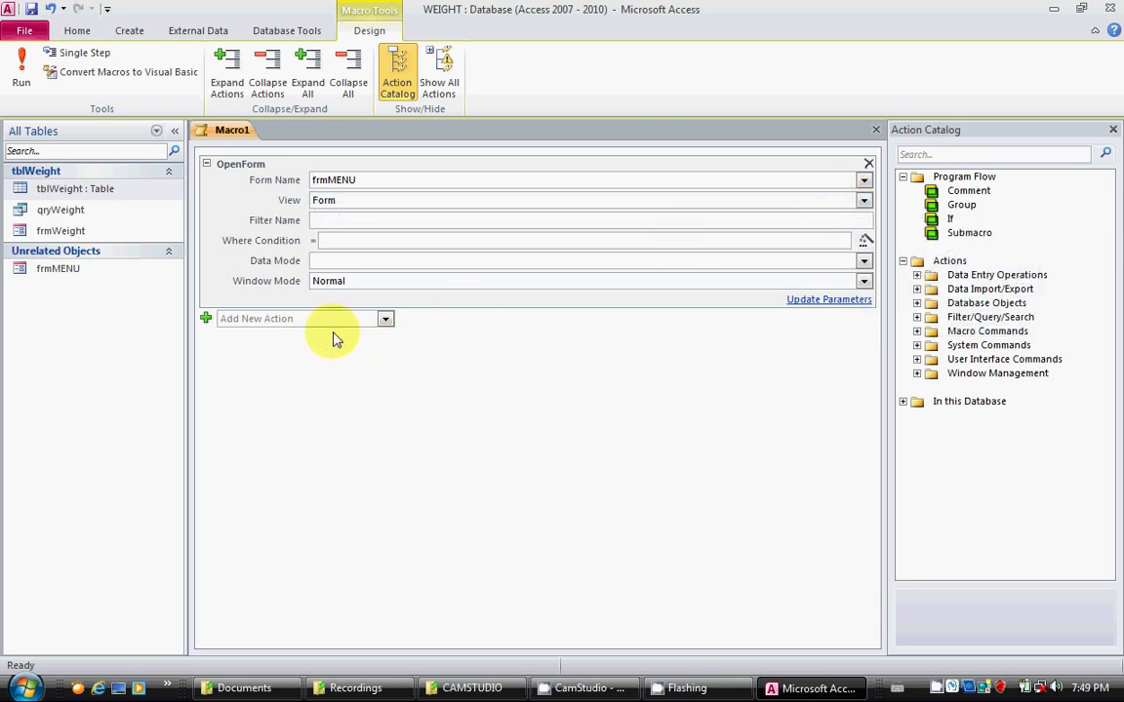
Add a MaximizeWindow action as the macro's second step
click(386, 318)
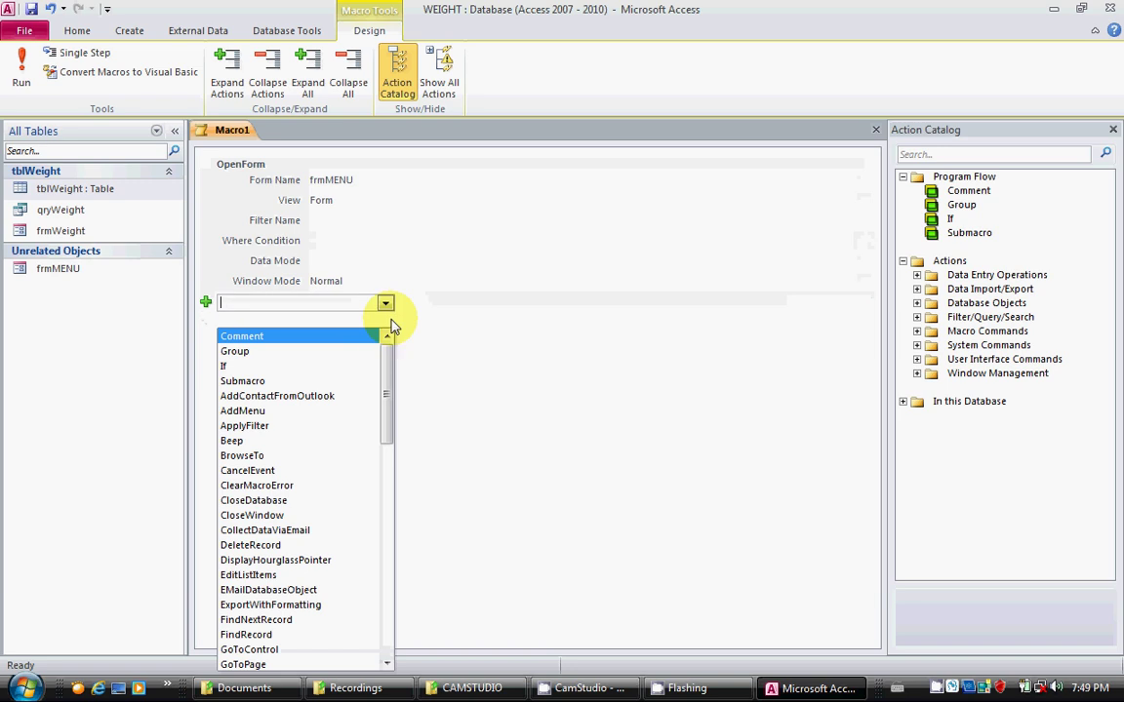
click(388, 614)
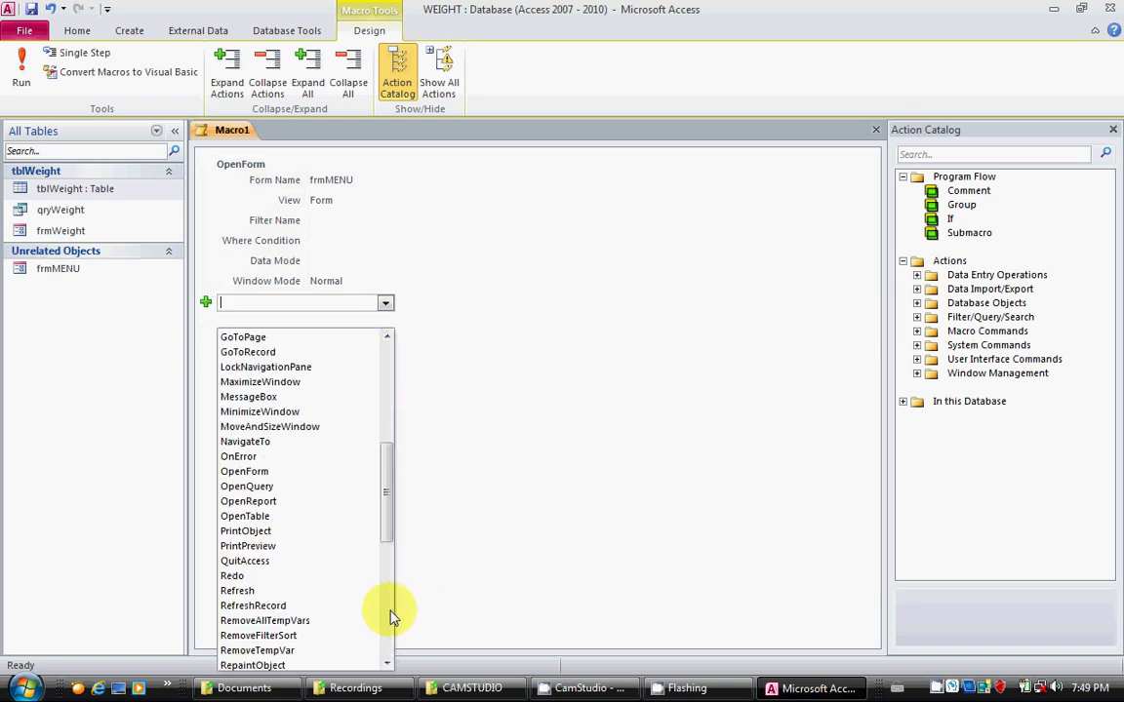
click(361, 385)
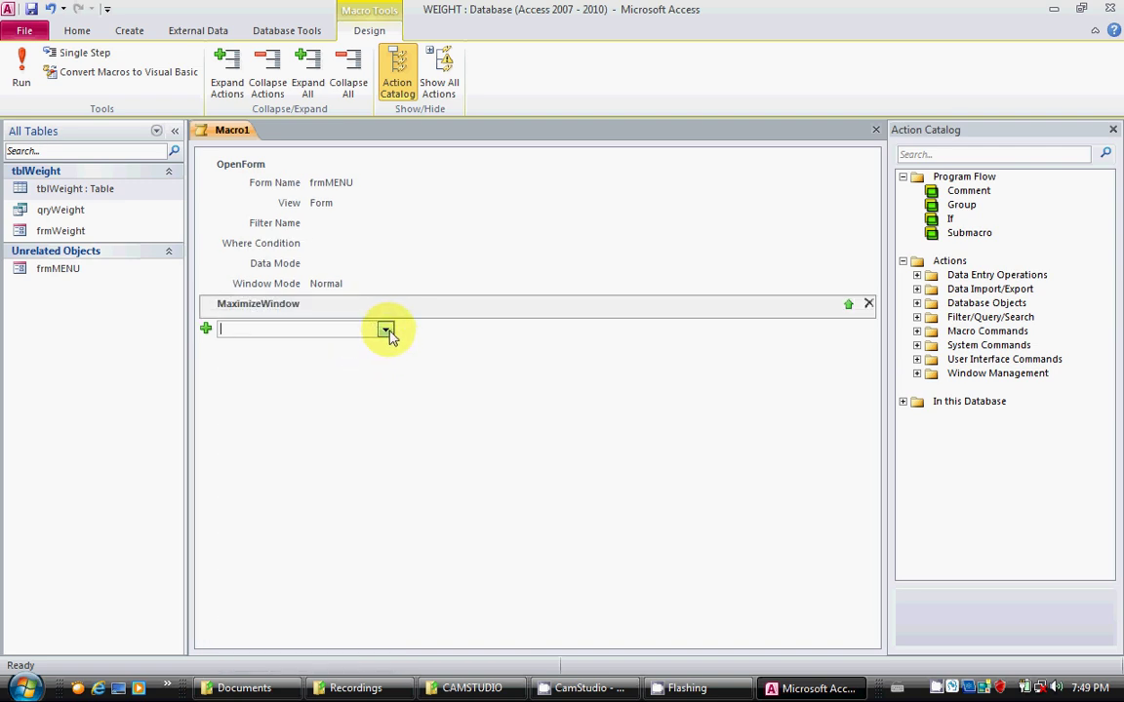
click(387, 330)
click(386, 330)
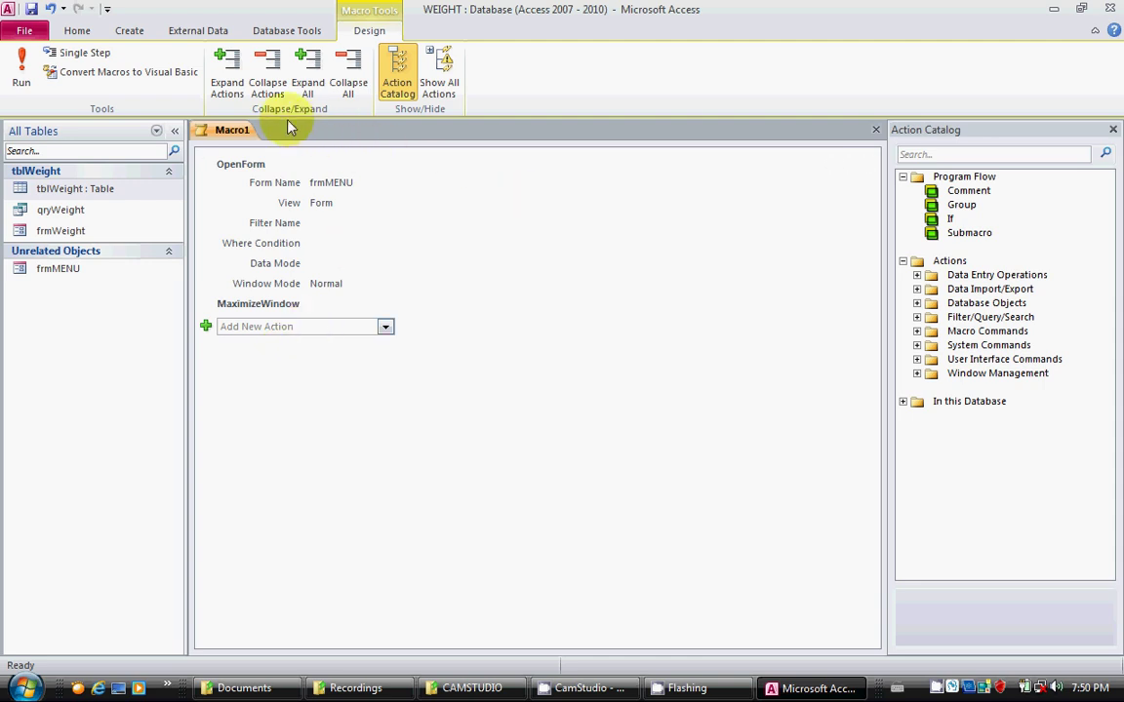
Save the new macro under the name Autoexec
right_click(230, 136)
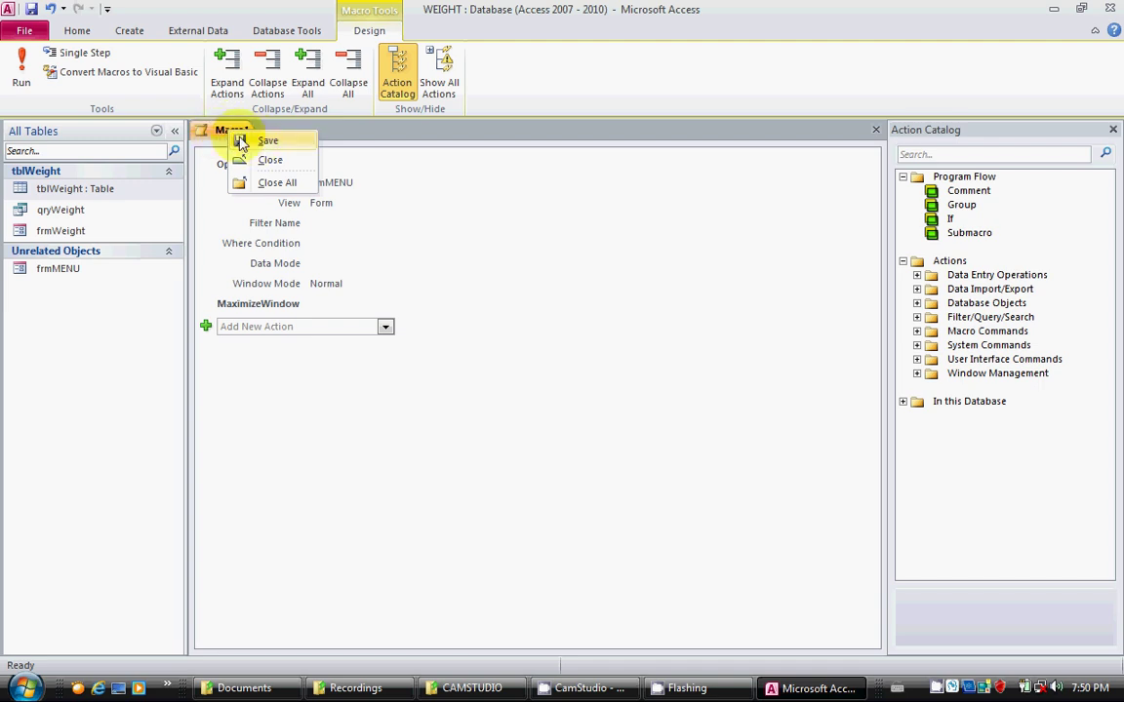
click(260, 145)
text(Autoexec)
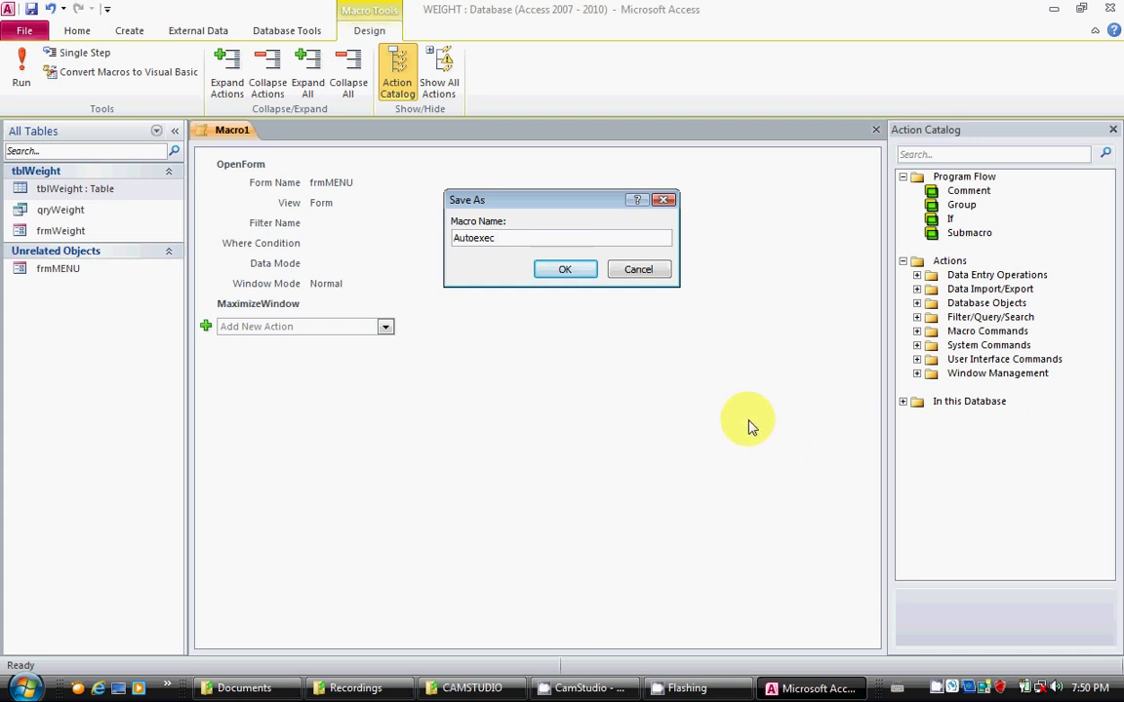
click(577, 273)
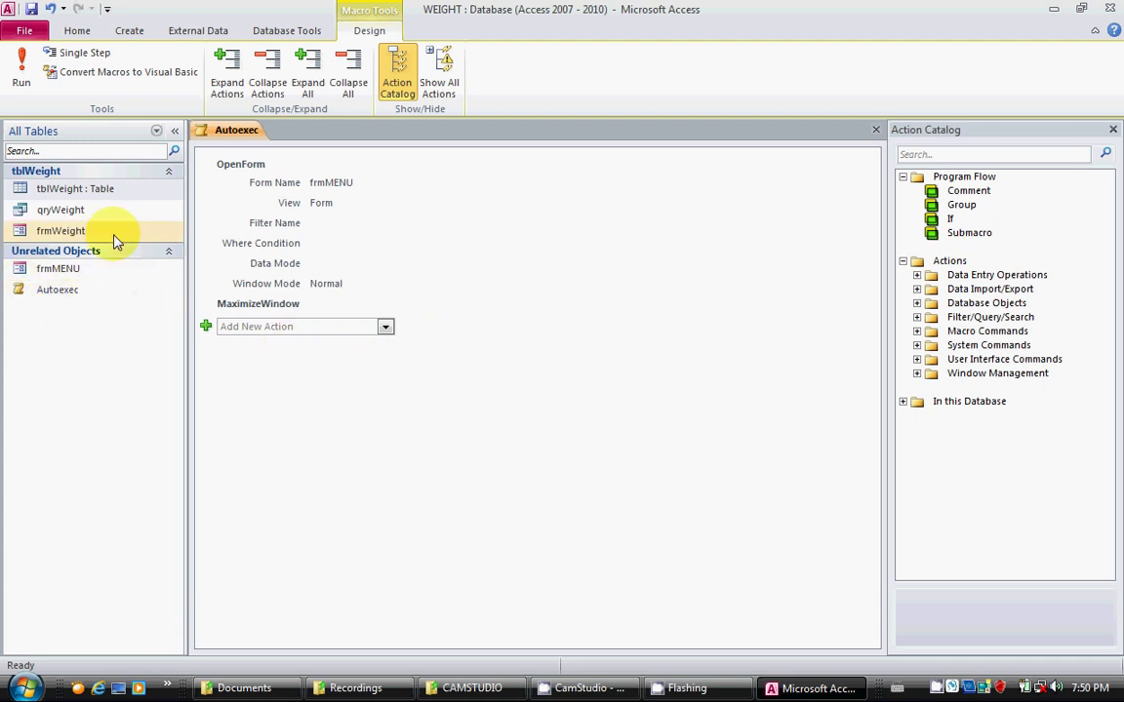
Close Access and reopen WEIGHT.accdb from Documents to test the Autoexec startup
click(1109, 12)
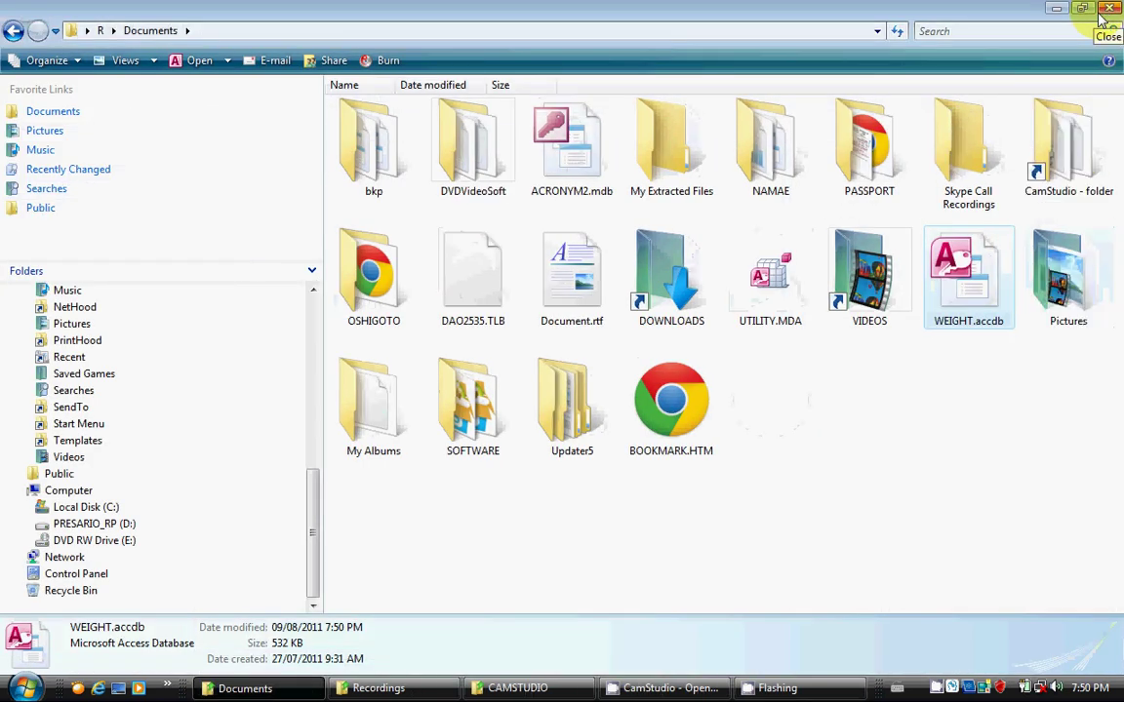
click(841, 429)
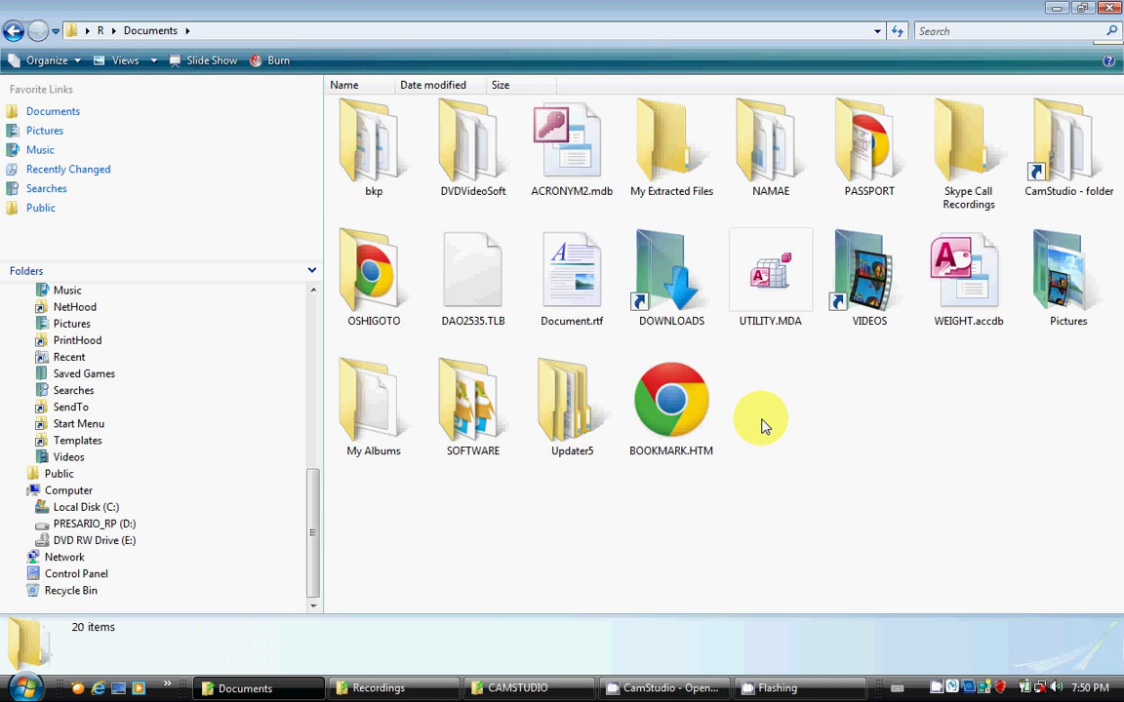
click(954, 283)
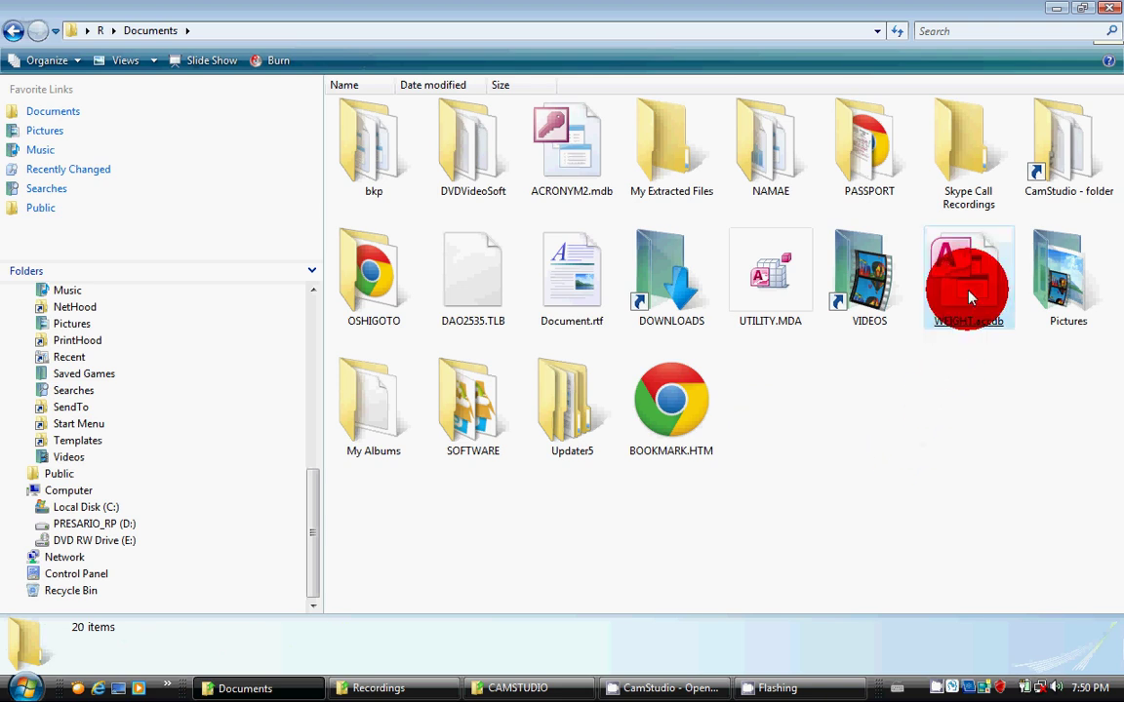
key(Return)
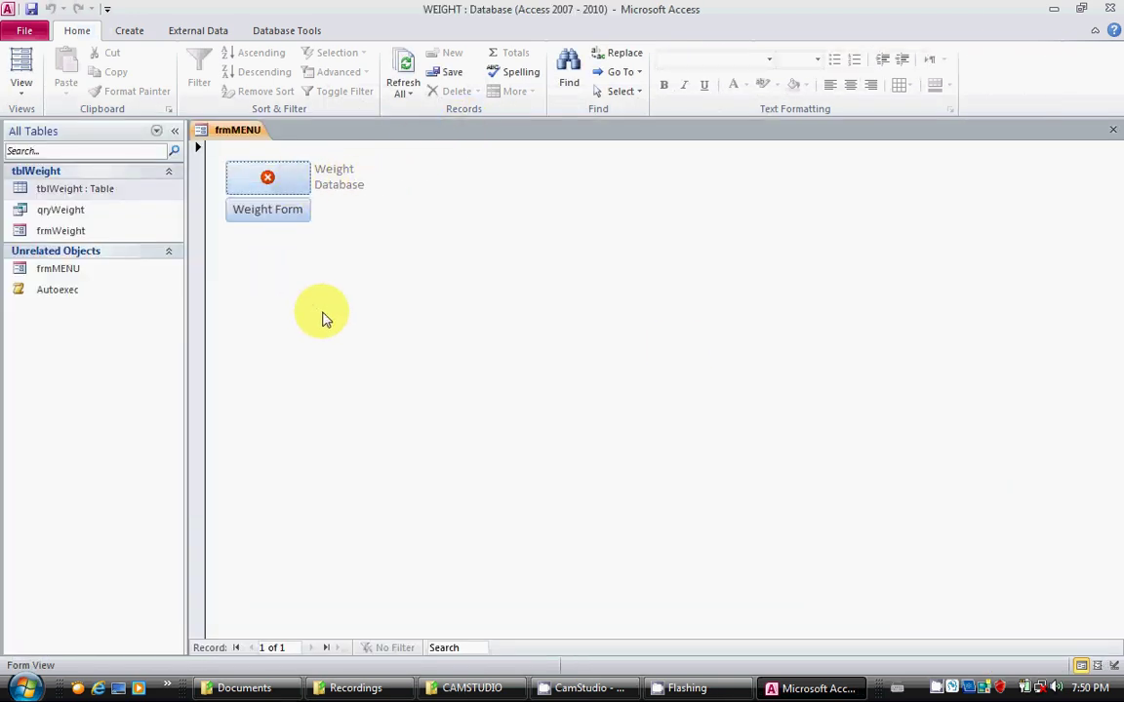
Open frmWeight via the Weight Form button and enter a new 30/07/2011 record of 154.4
click(277, 218)
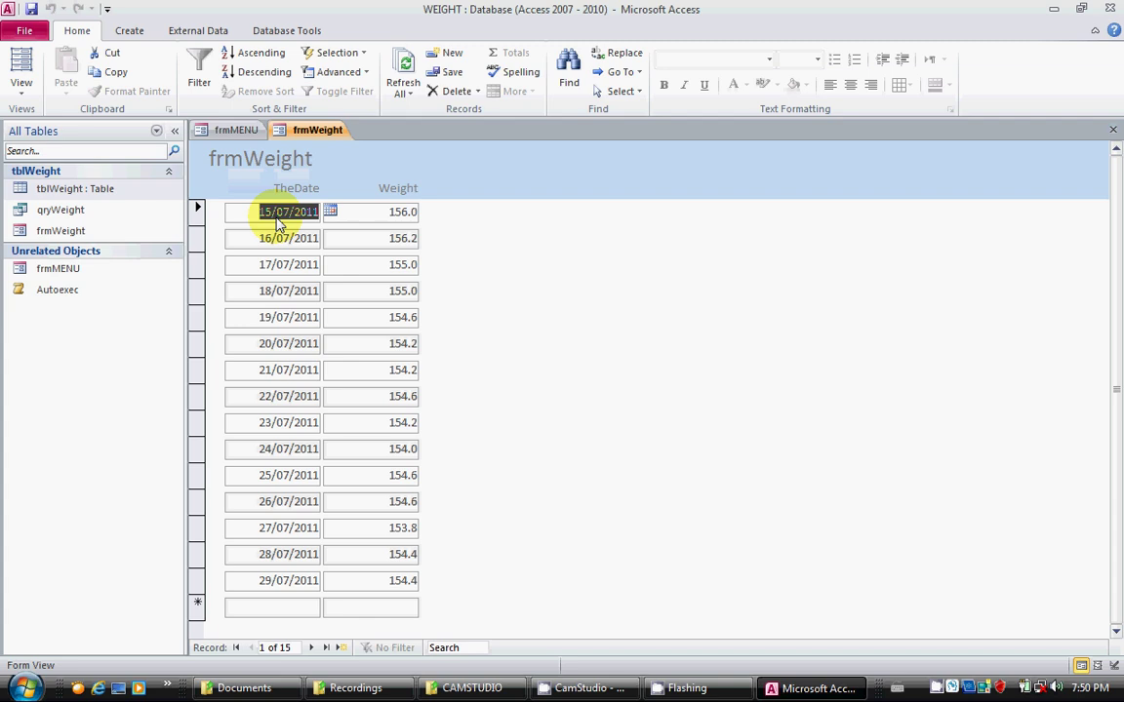
click(276, 602)
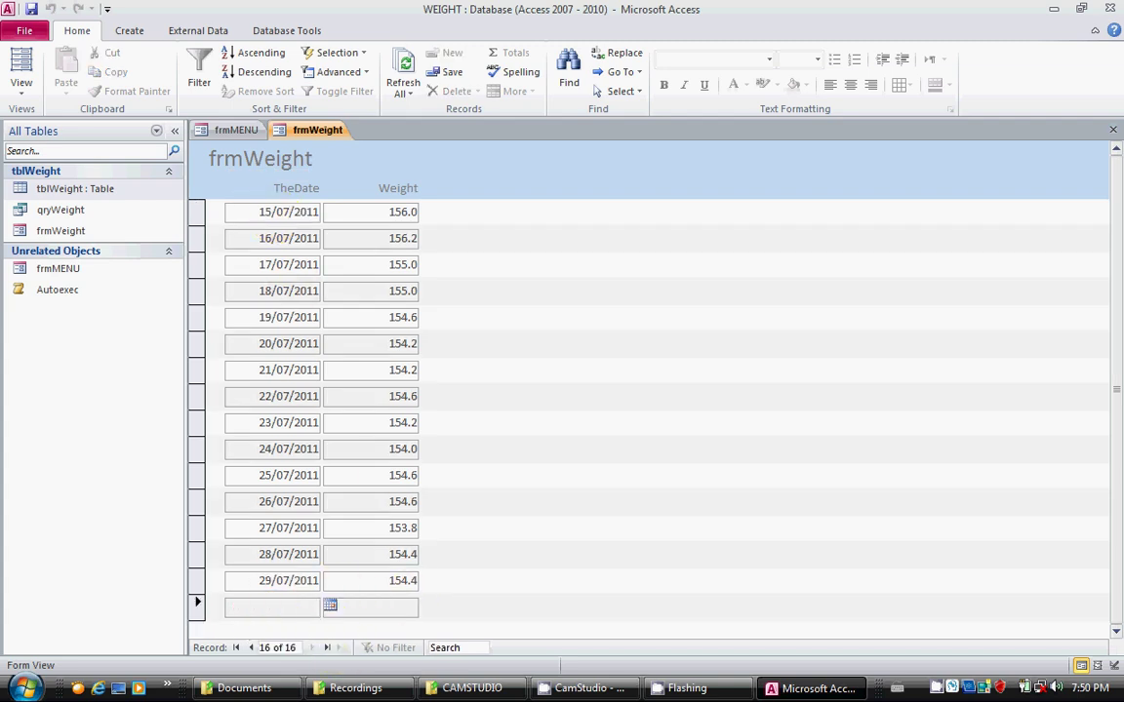
text(30/07/2011)
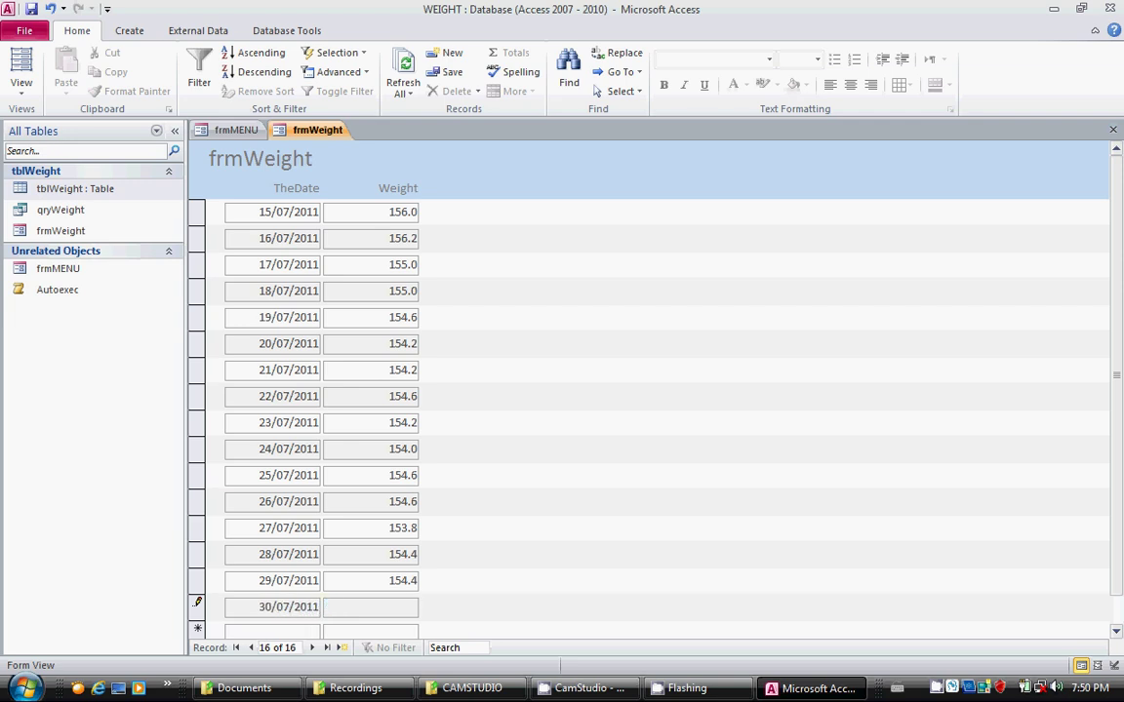
click(331, 608)
text(154.4)
key(Tab)
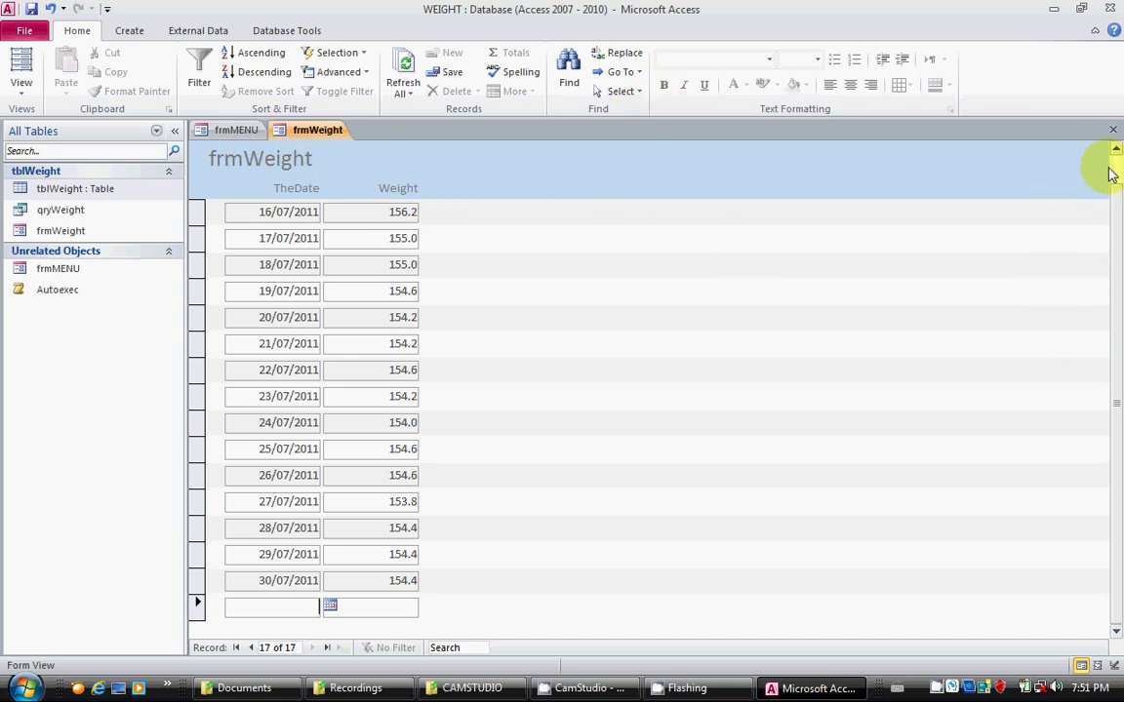
scroll(1119, 166, up, 1)
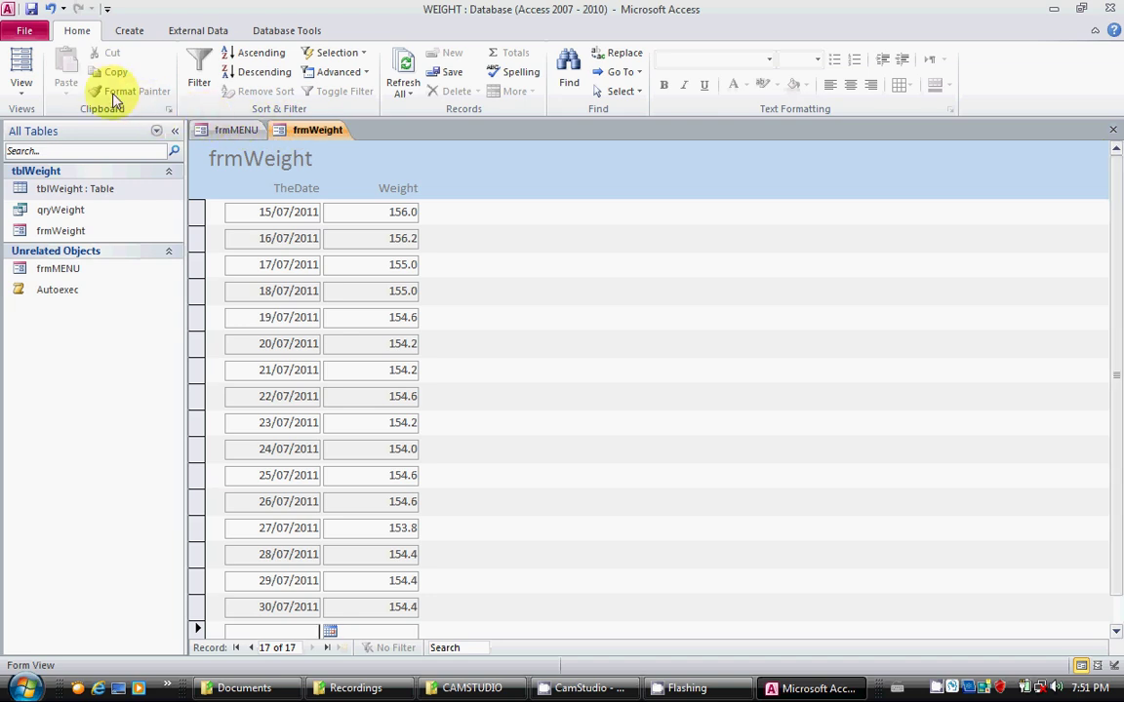
Put frmWeight in Design View and shift its header title to the right
click(24, 64)
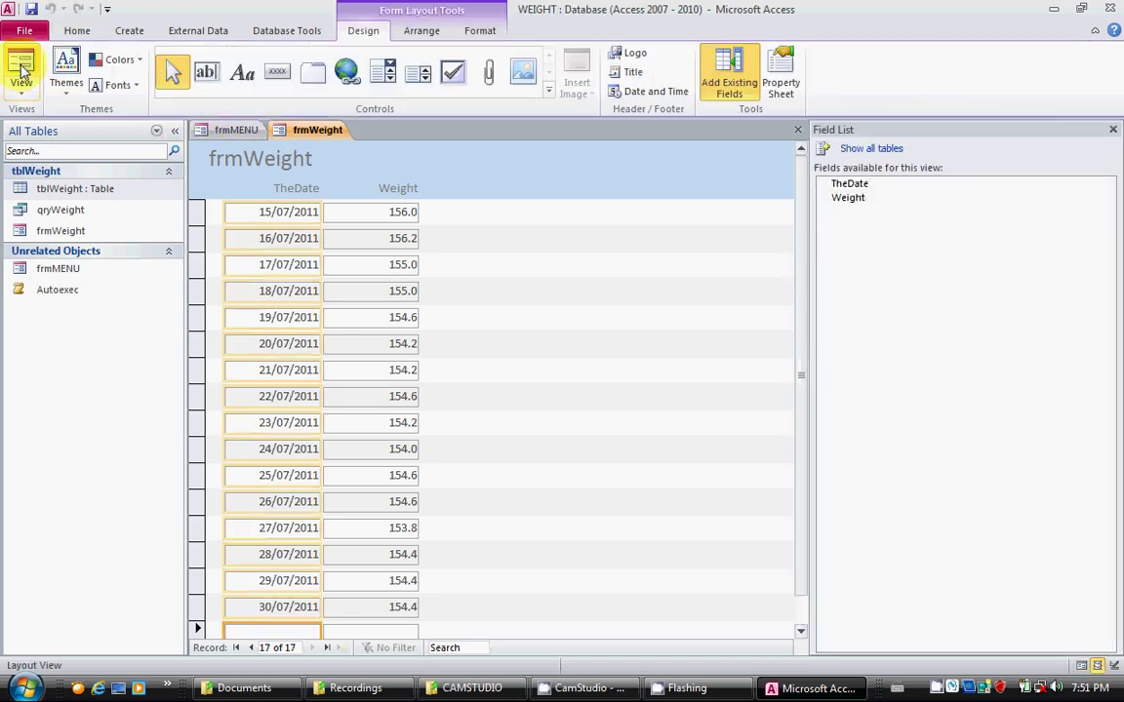
click(21, 94)
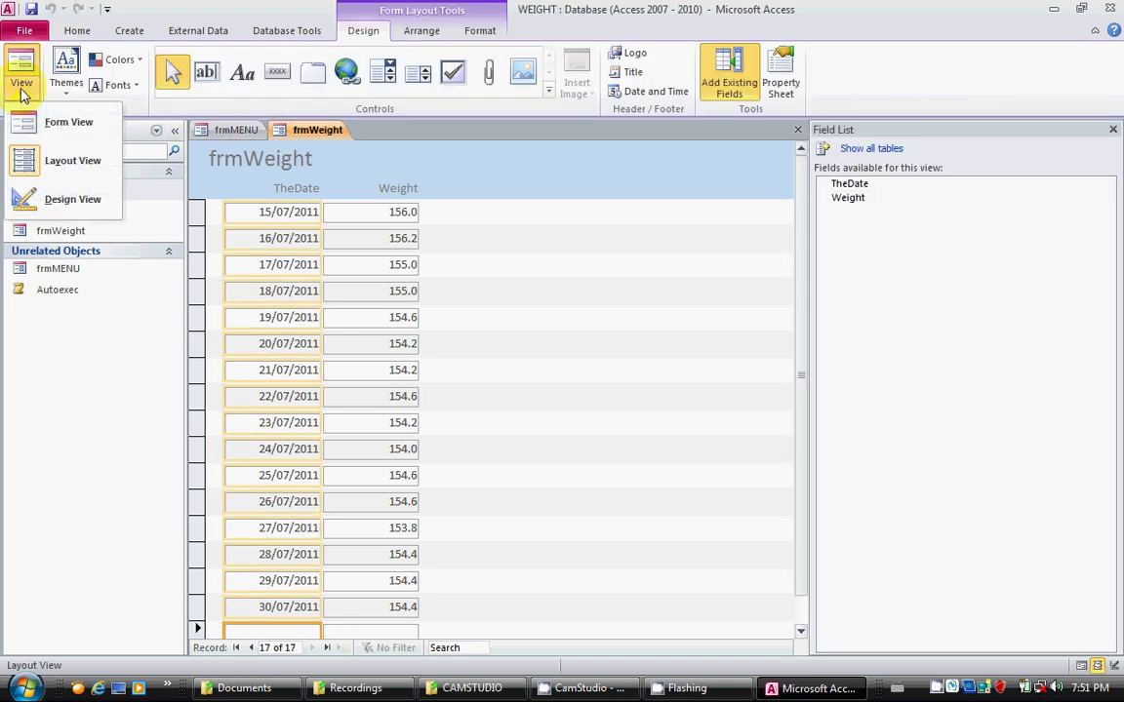
click(44, 201)
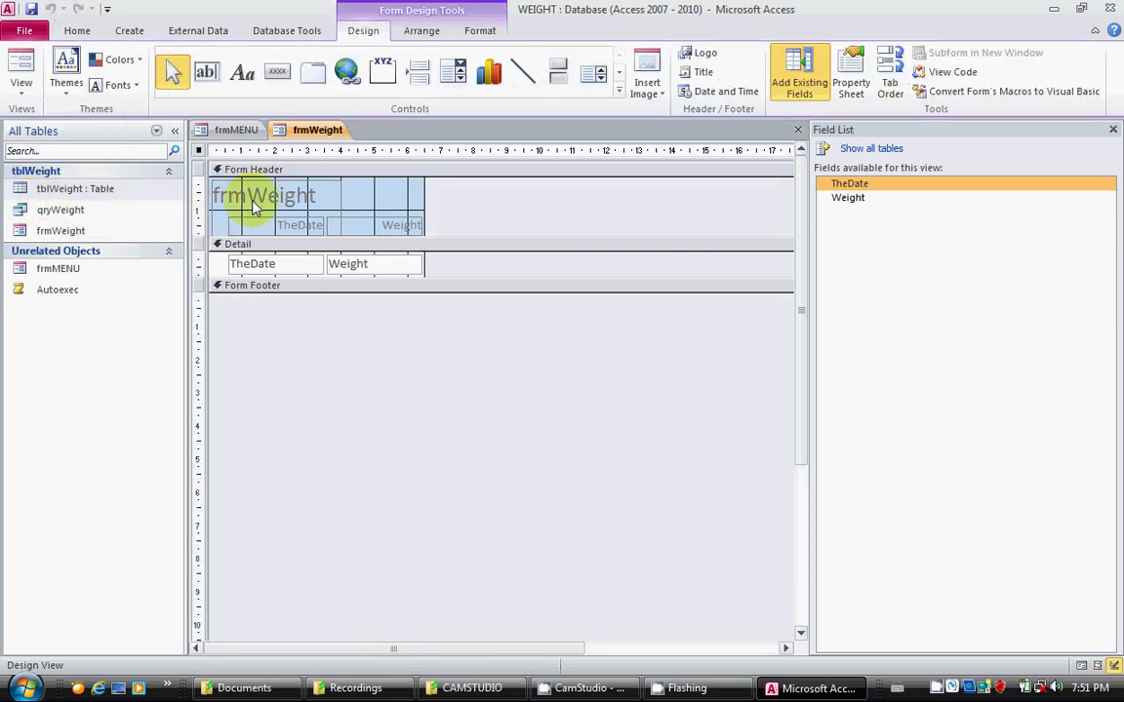
drag(253, 199, 329, 198)
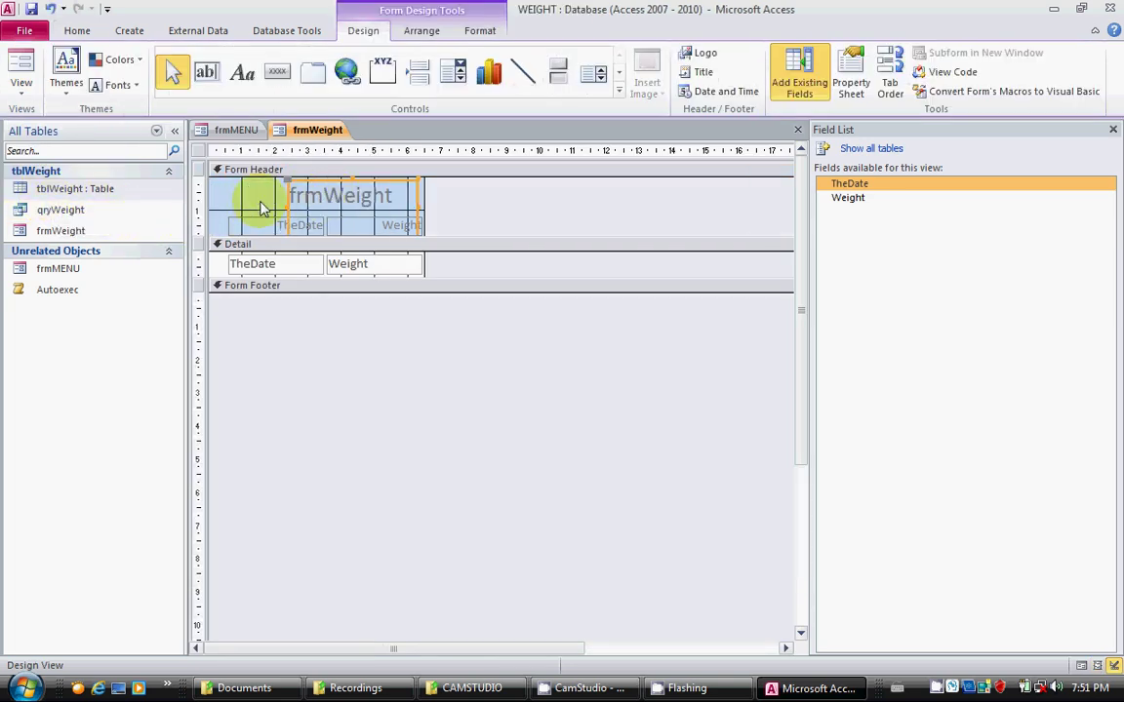
click(258, 210)
Draw a Close Form command button at the left end of the form header
click(283, 78)
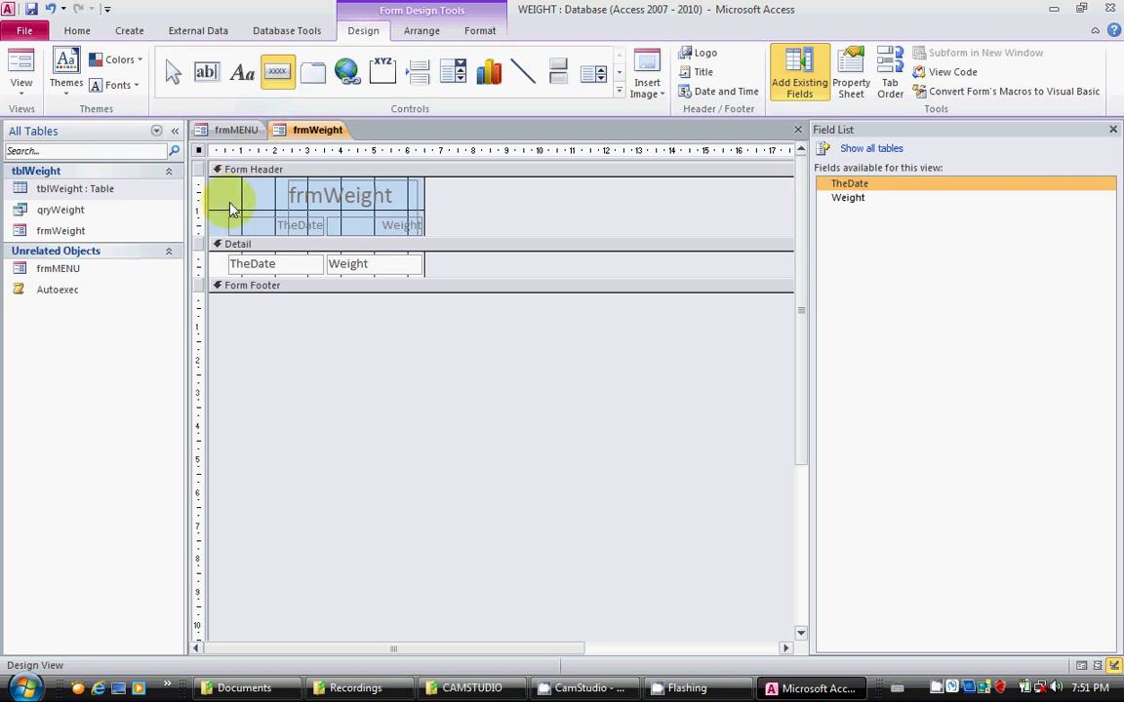
drag(239, 217, 172, 127)
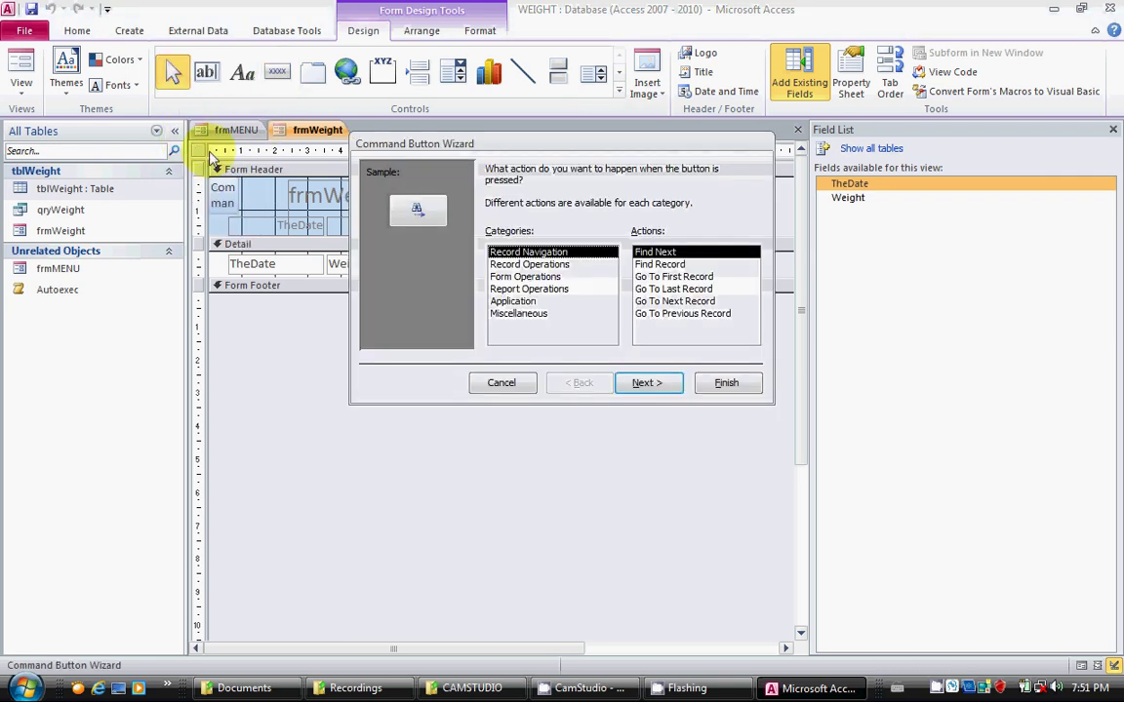
click(583, 276)
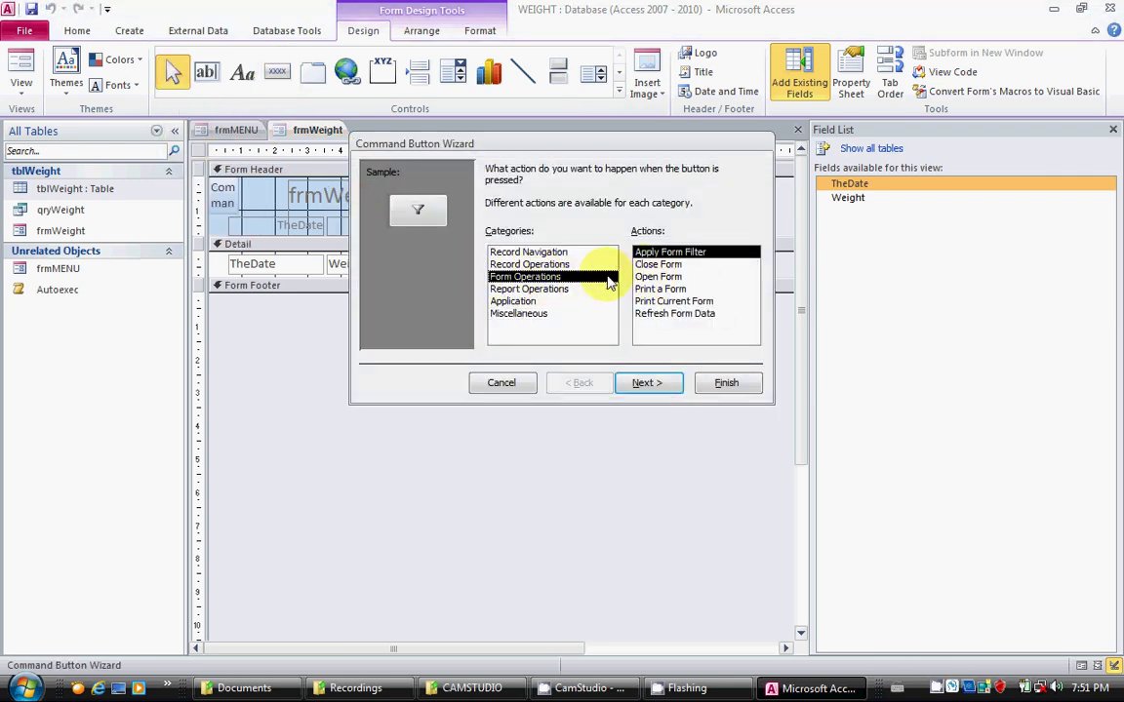
click(658, 264)
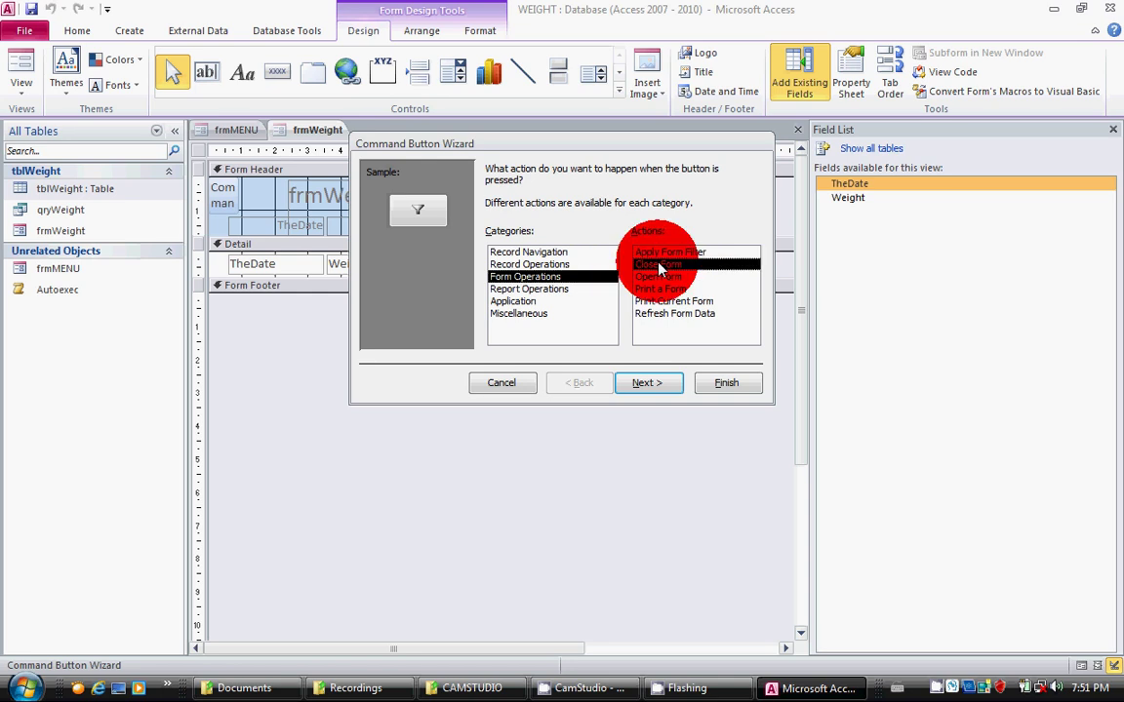
click(710, 386)
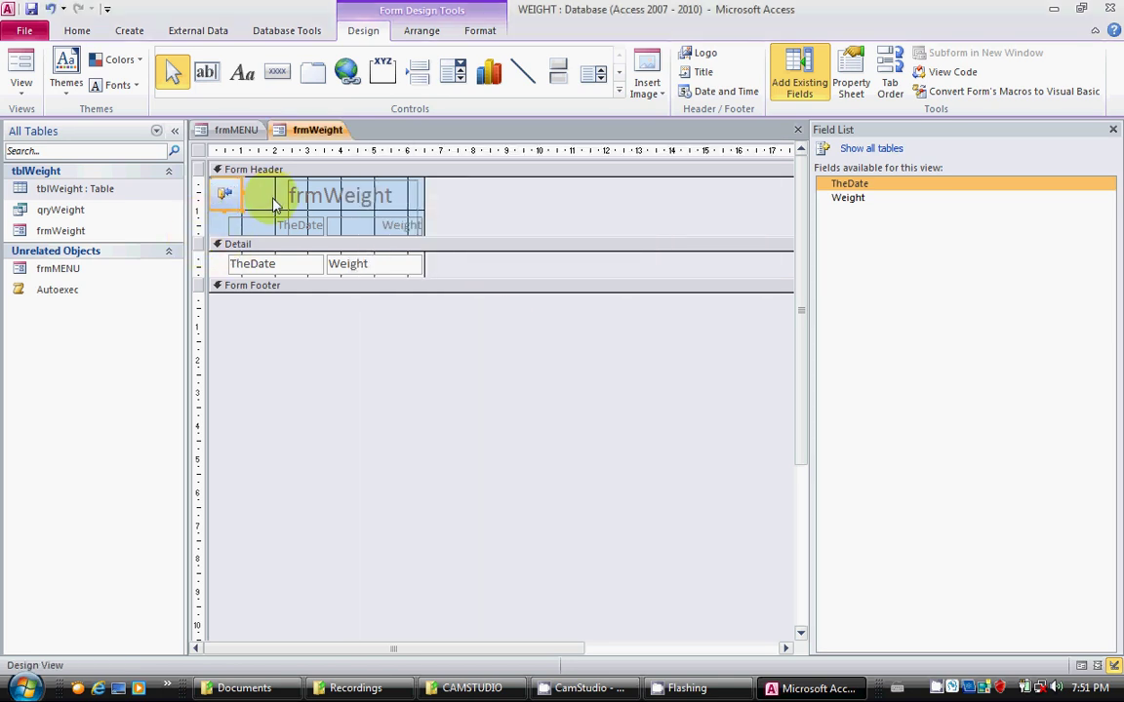
Save frmWeight, test its close button in Form View, then exit Access
click(34, 12)
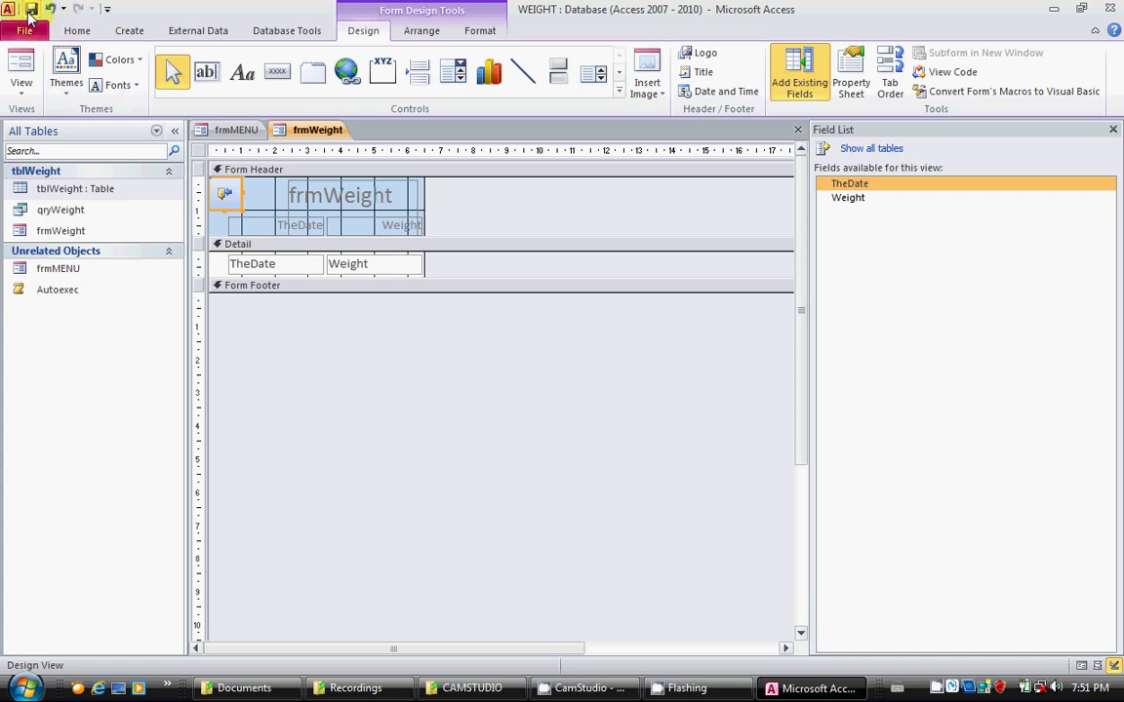
click(21, 90)
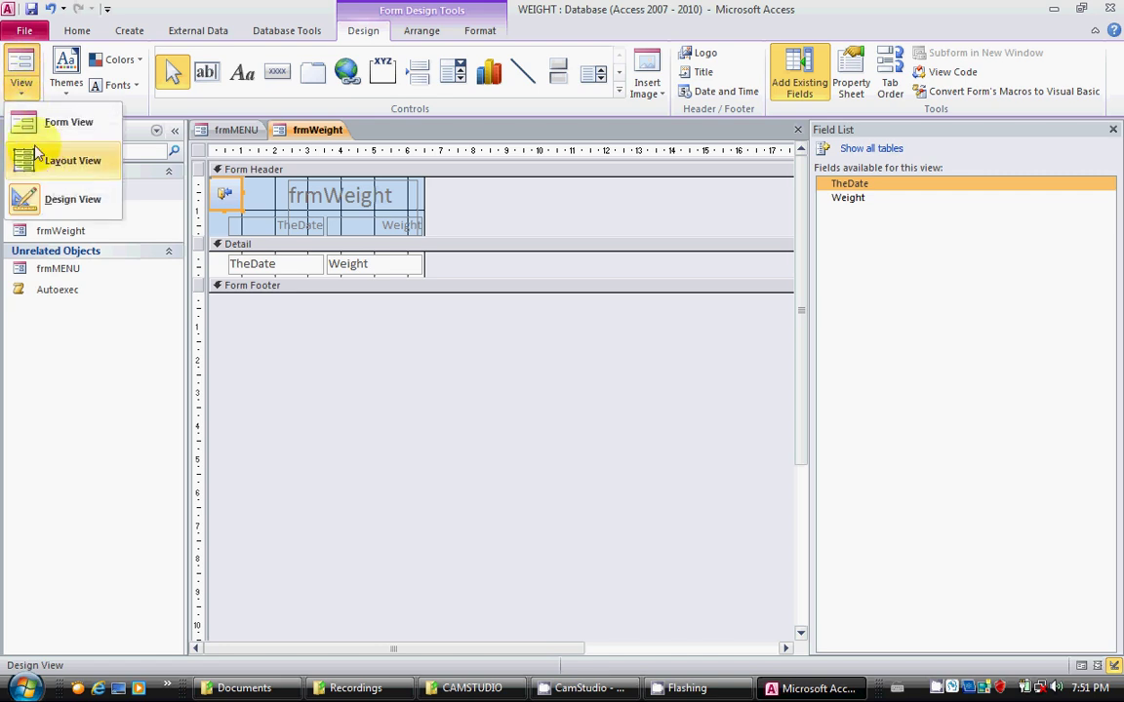
click(39, 124)
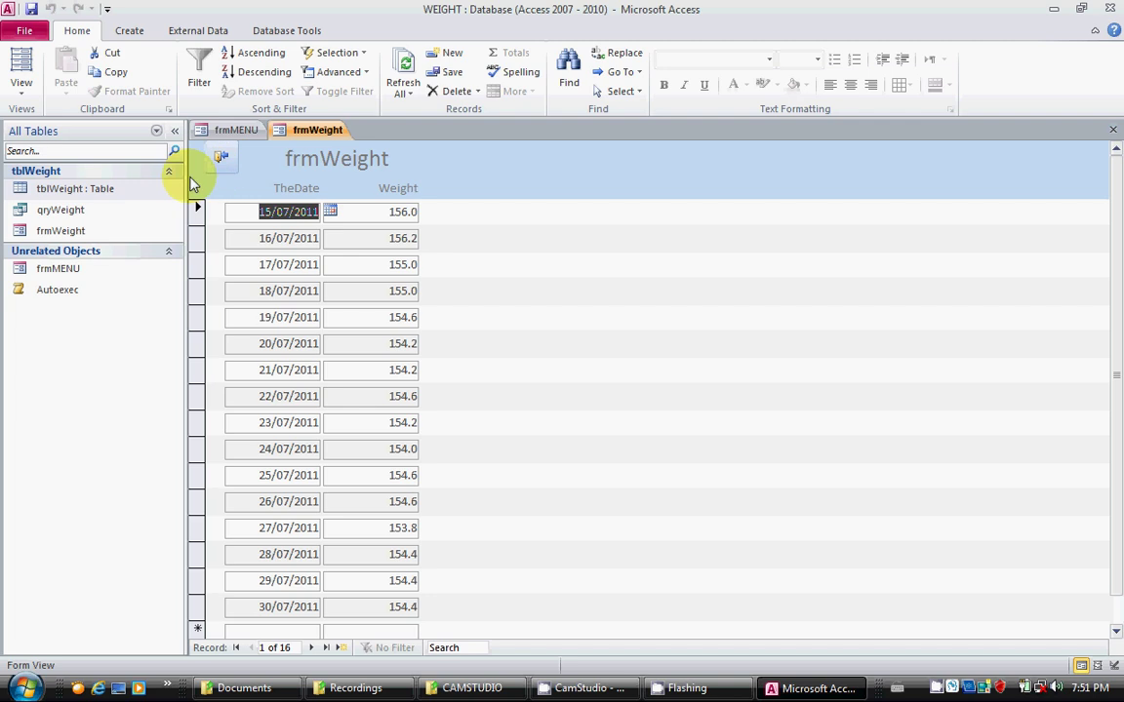
click(220, 156)
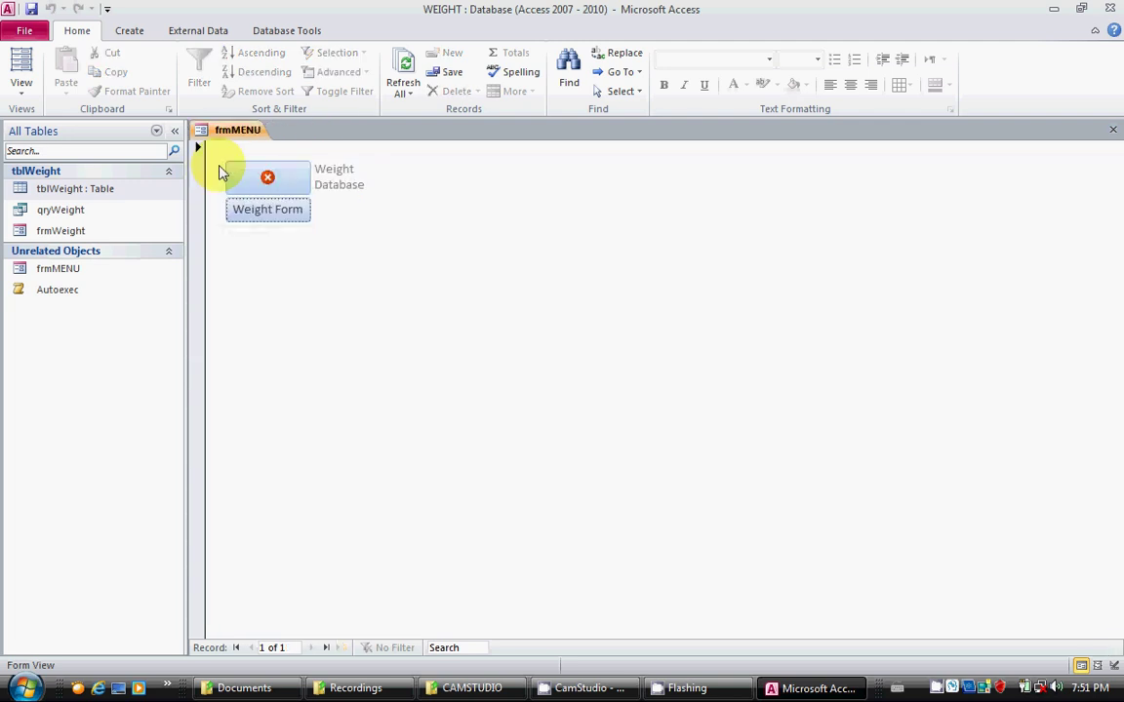
click(291, 186)
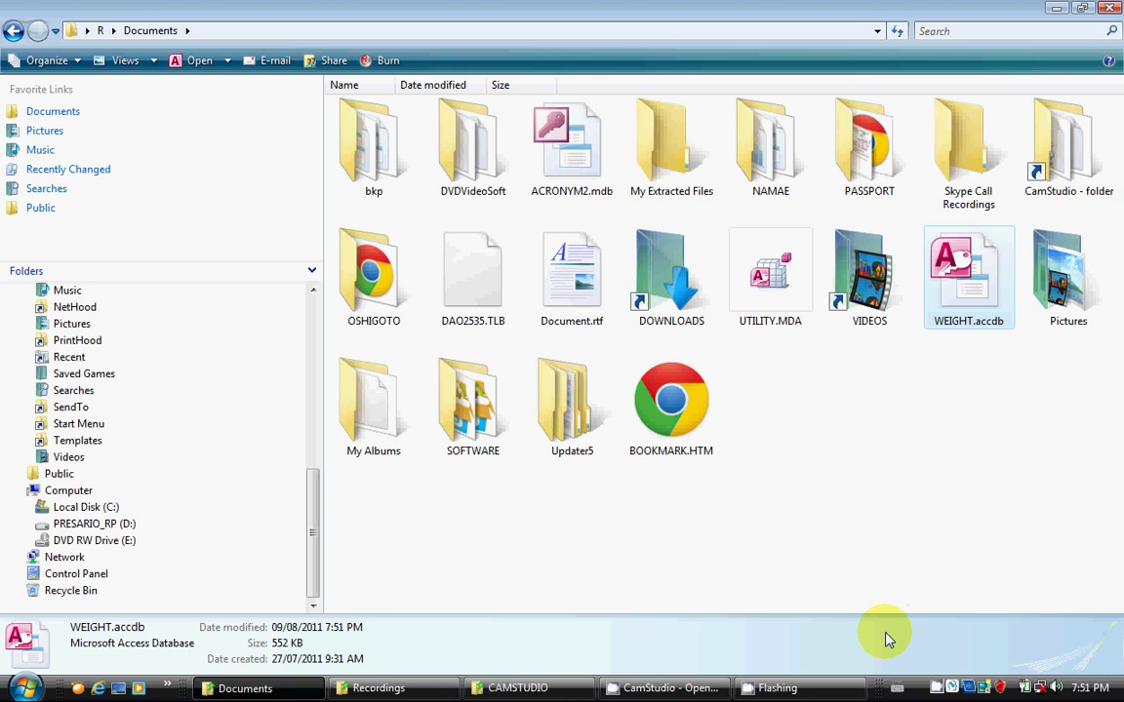
Minimize the Documents Explorer window to reveal the desktop
click(1056, 9)
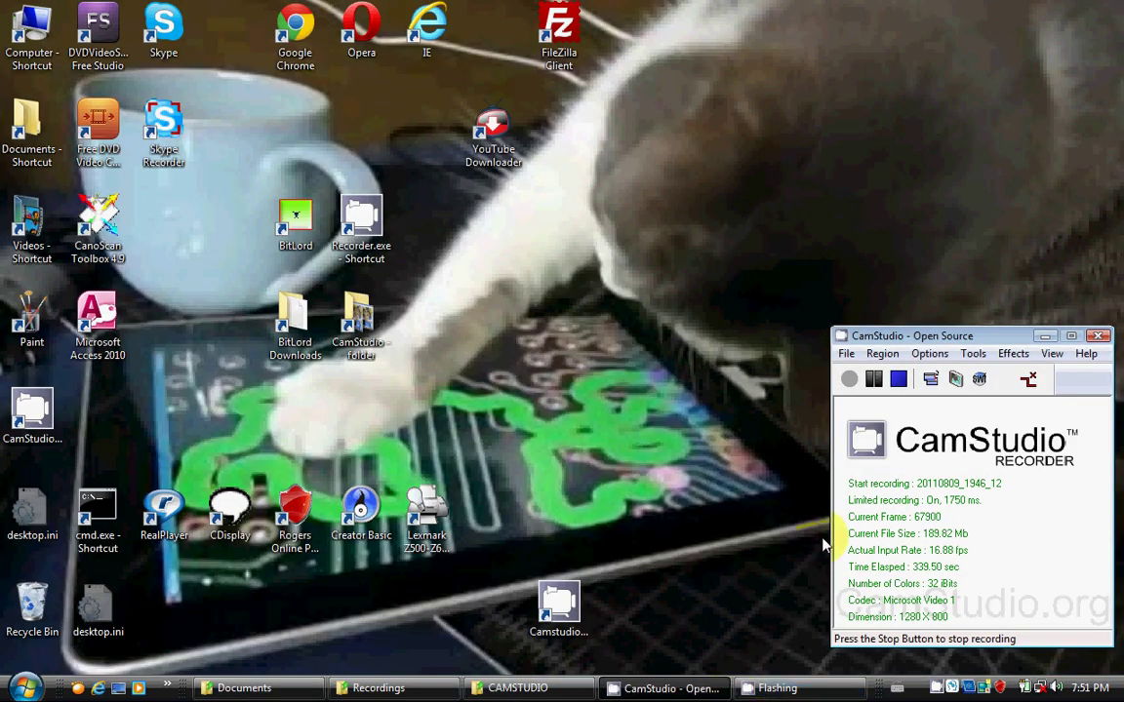